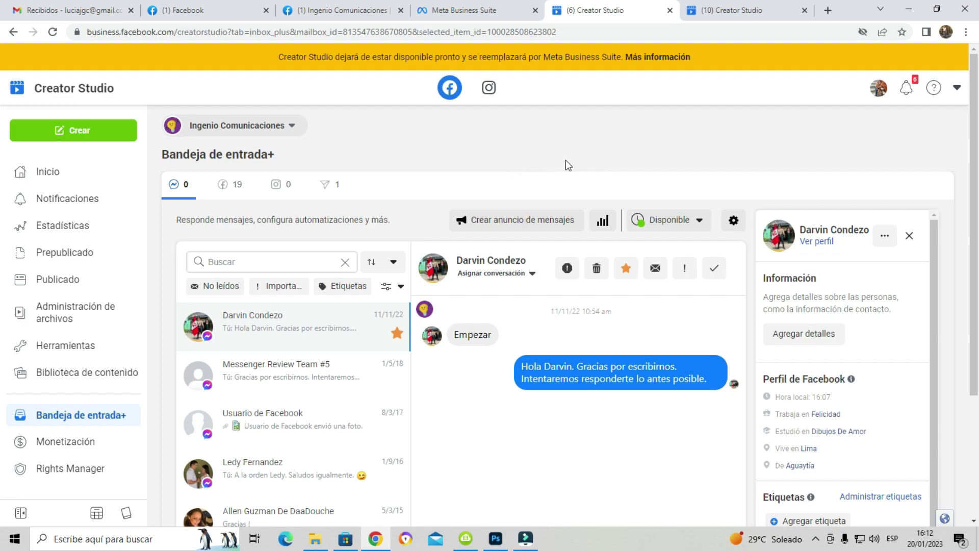
Step: Switch to the Meta Business Suite inbox and open its message automations
key("ctrl+shift+Tab")
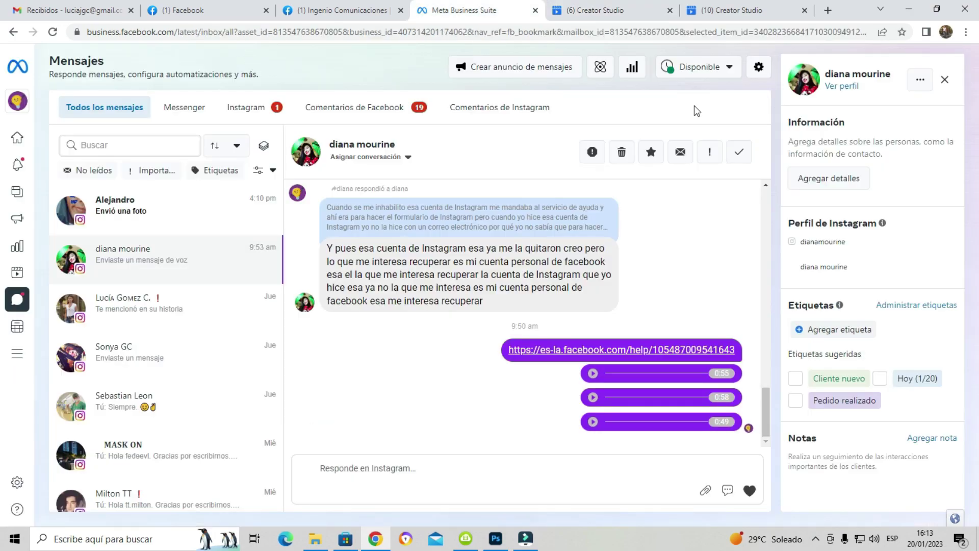
left_click(601, 68)
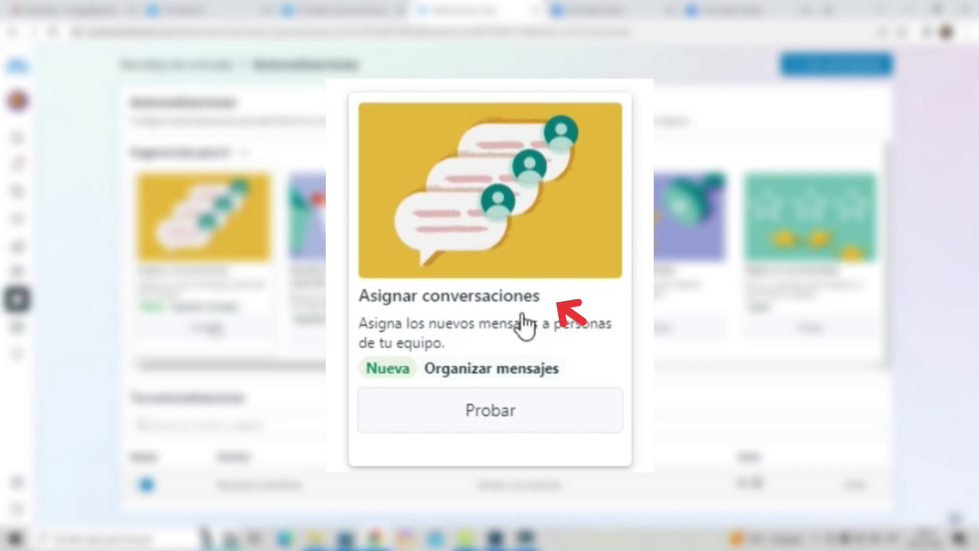
Step: Try assigning conversations to specific people in the Asignar conversaciones automation, bring up the list of people, and discard the changes
left_click(224, 334)
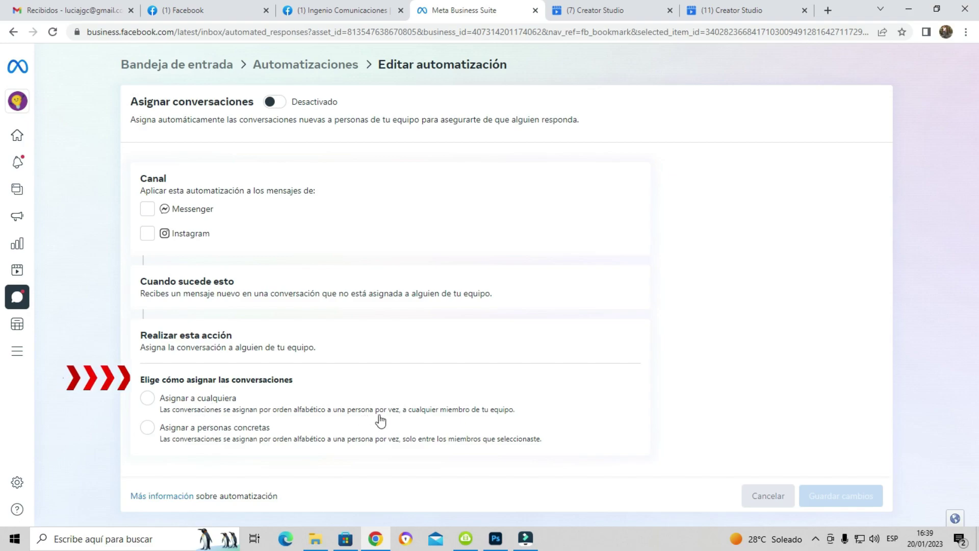
left_click(150, 430)
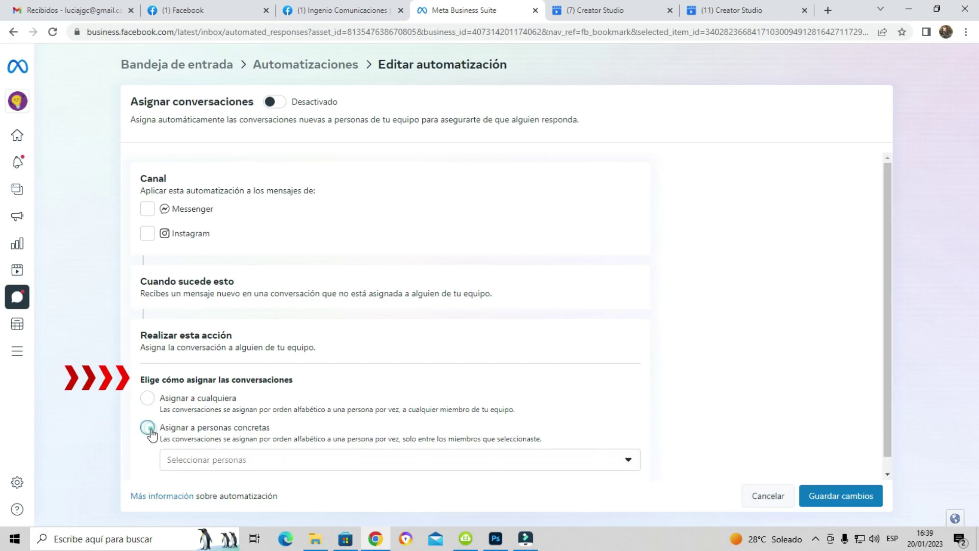
left_click(279, 462)
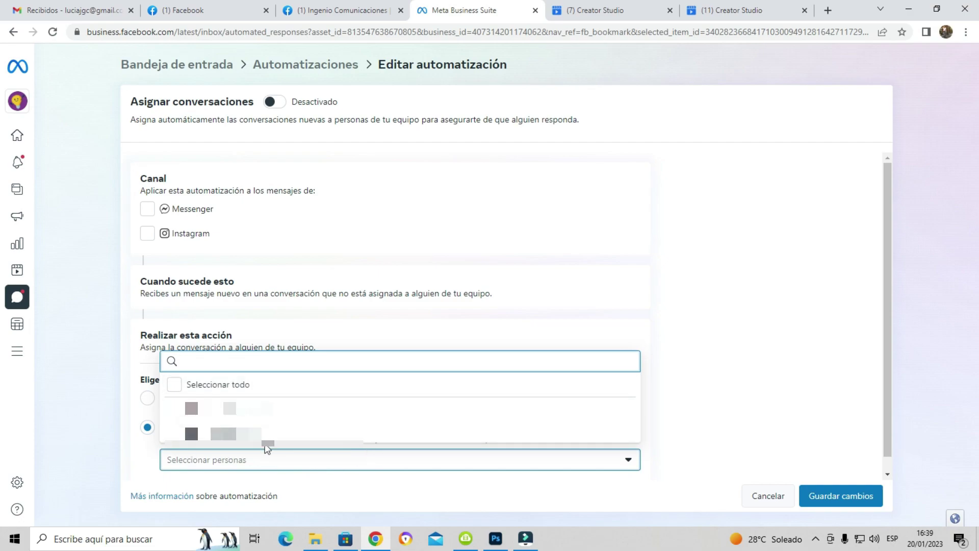
left_click(131, 451)
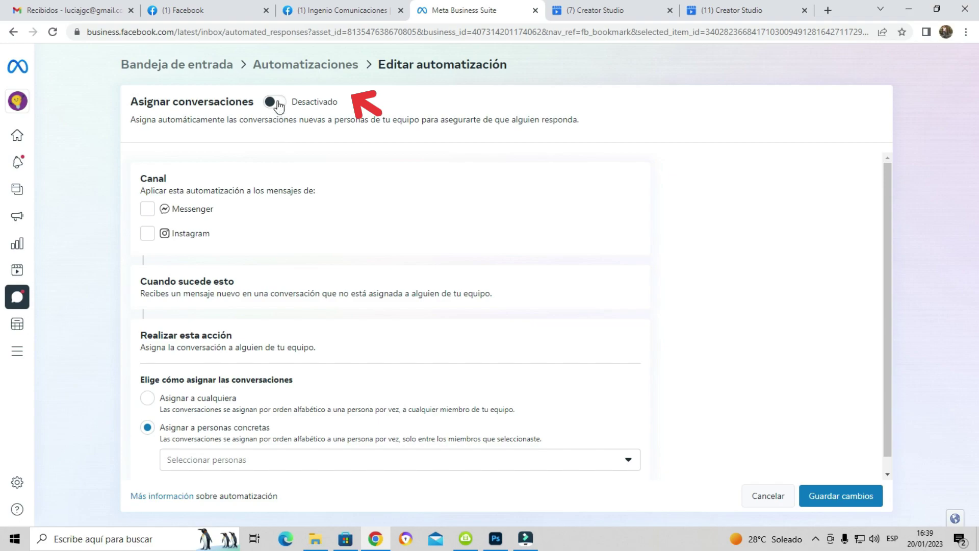
left_click(764, 495)
left_click(571, 247)
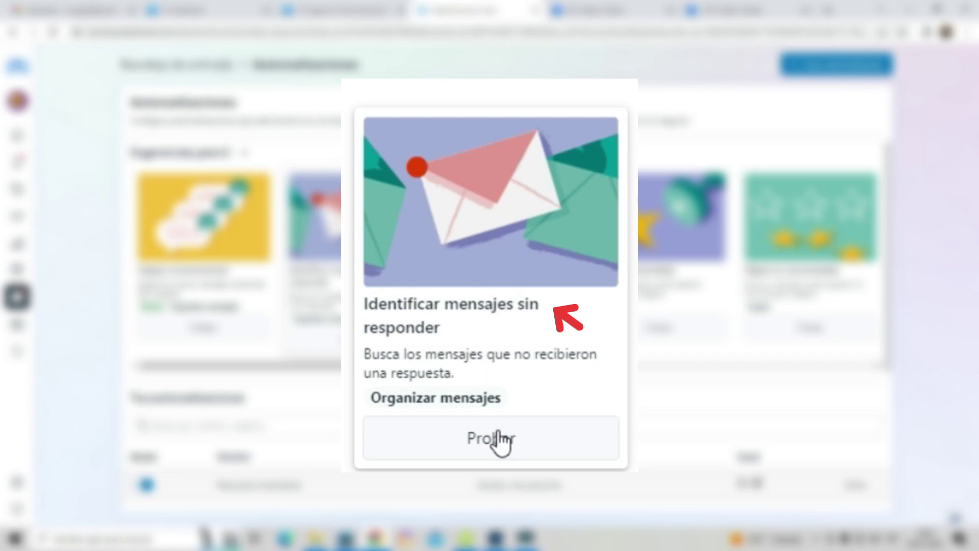
Step: Set up the Identificar mensajes sin responder automation with the time Hace 24 horas and the action Marcar como no leído
left_click(358, 334)
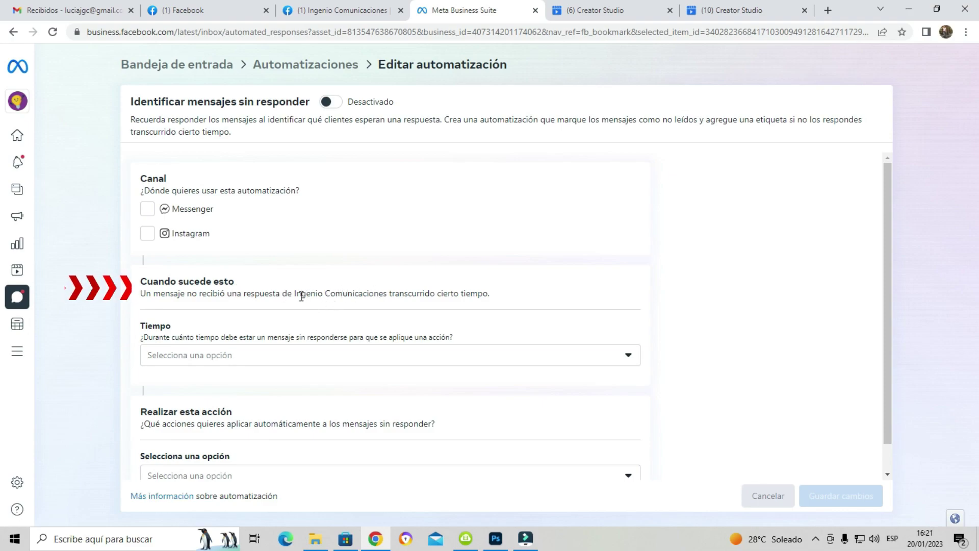
left_click(292, 356)
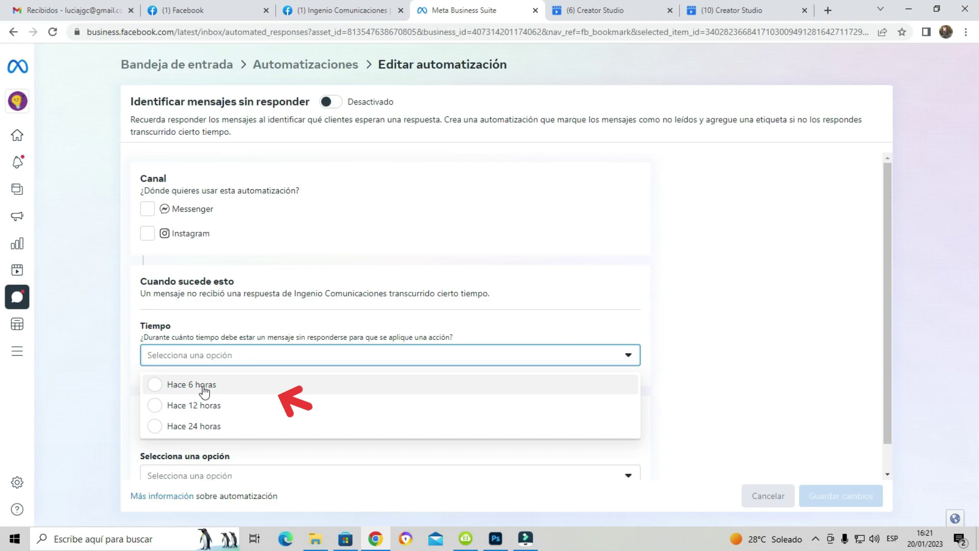
left_click(209, 431)
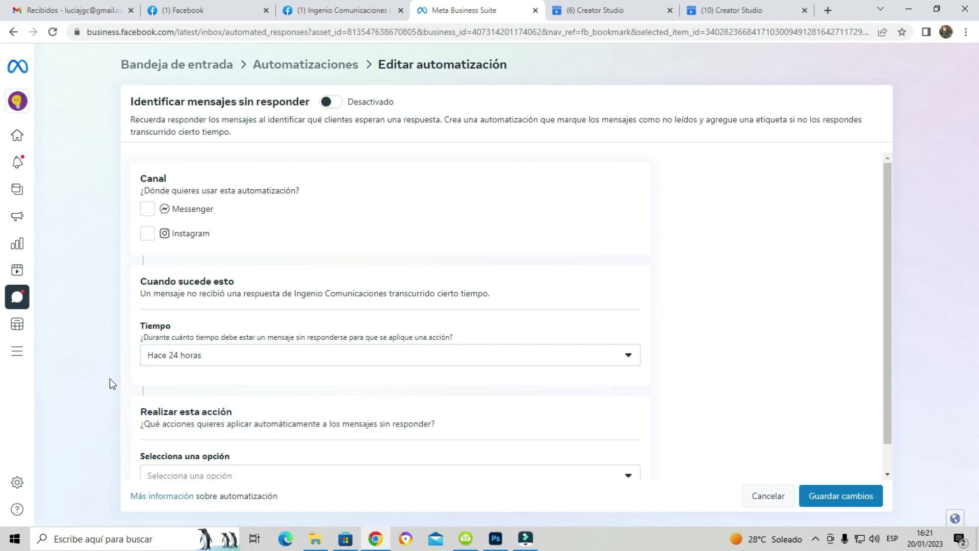
scroll(148, 400, "down", 1)
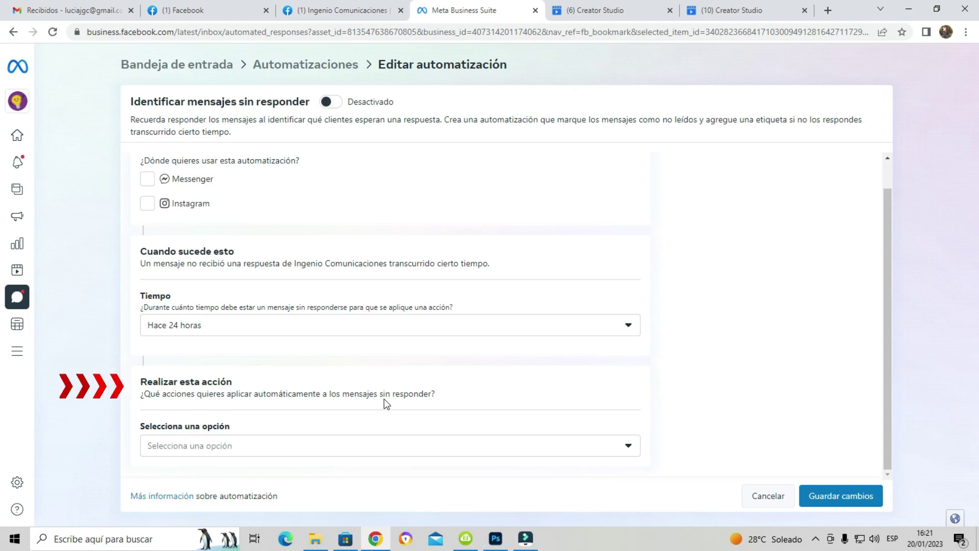
left_click(252, 449)
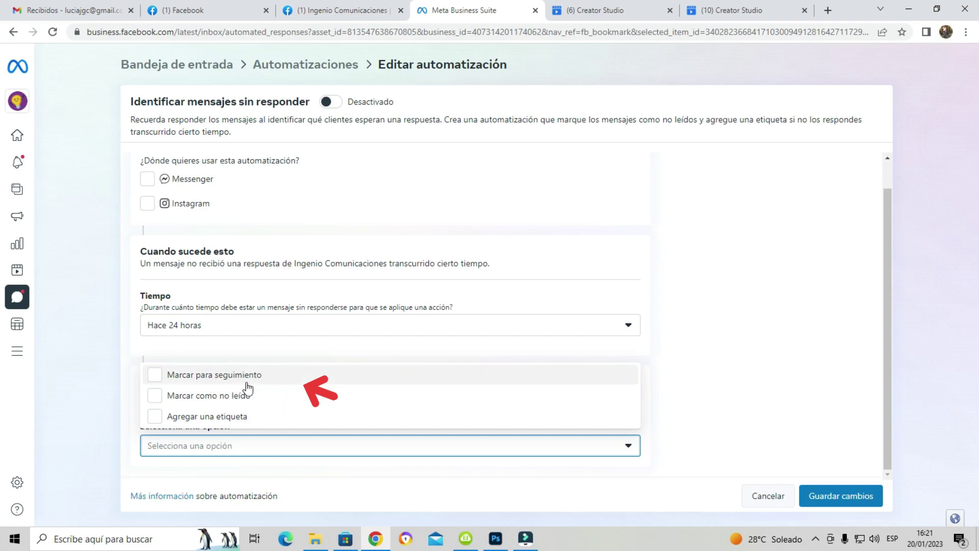
left_click(208, 401)
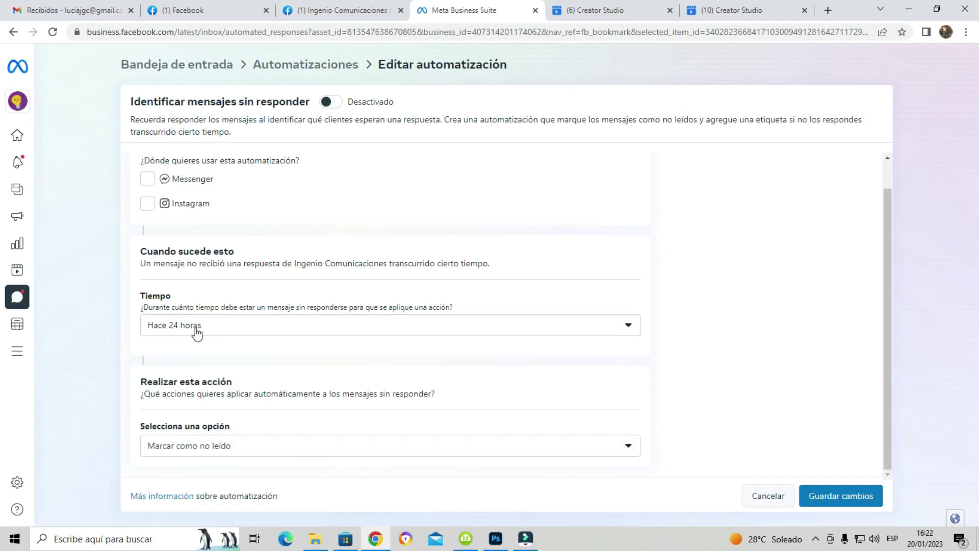
Step: Apply the unanswered-messages automation to Messenger and Instagram, turn it on and save the changes
scroll(151, 416, "up", 1)
left_click(148, 209)
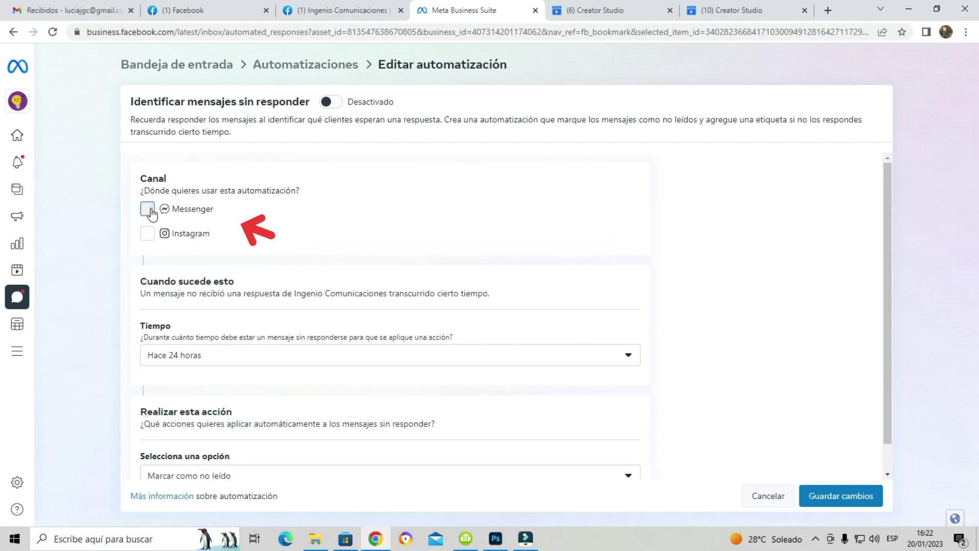
left_click(148, 233)
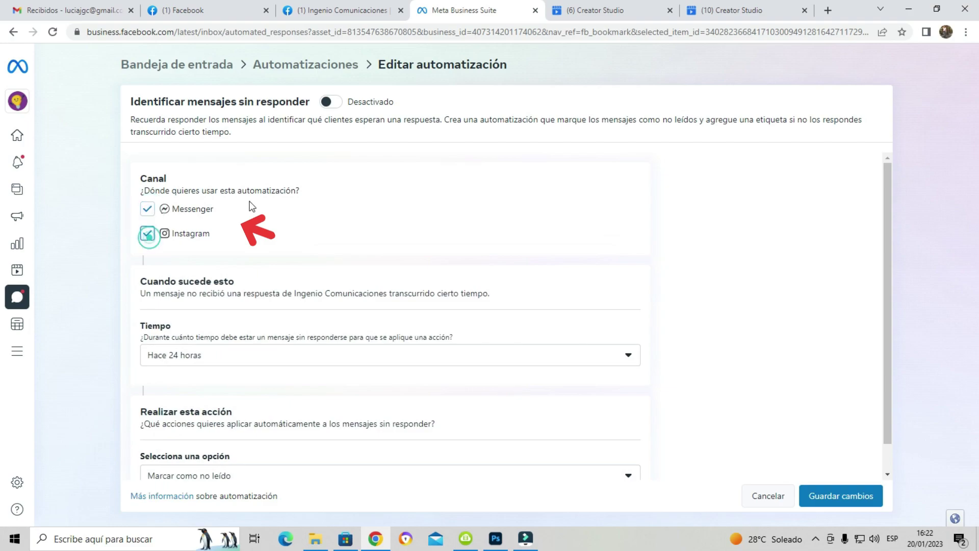
left_click(339, 109)
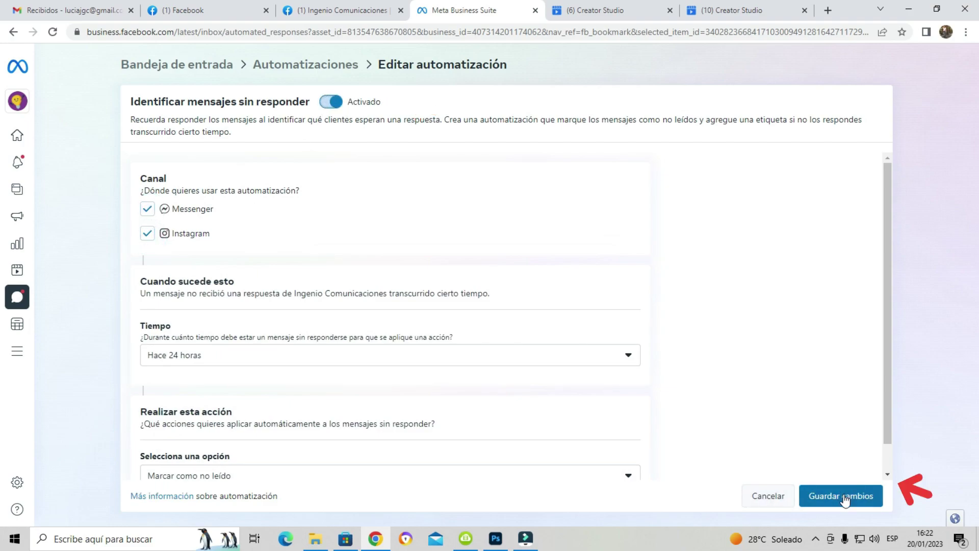
left_click(843, 498)
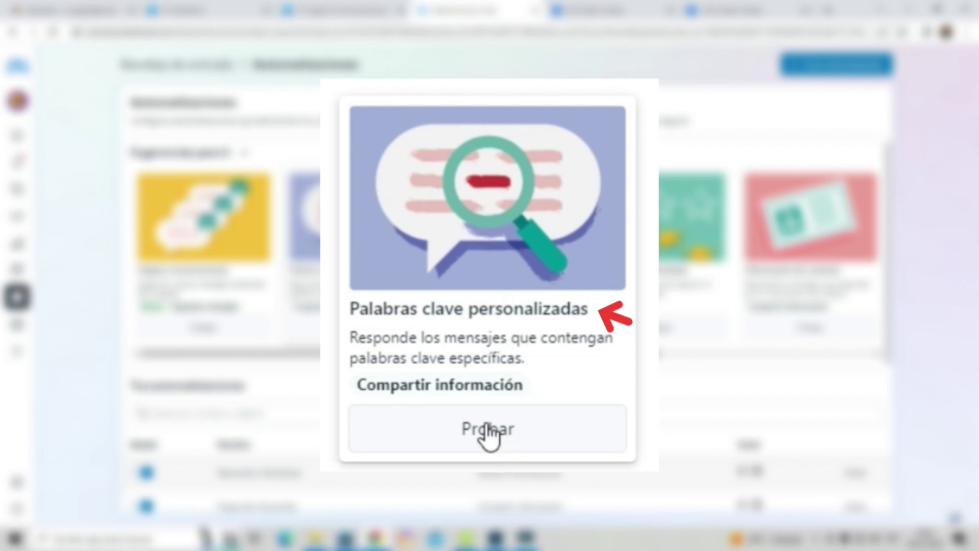
Step: Start a Palabras clave personalizadas automation for Messenger named "Palabras clave IC" with the keywords precio, ubicacion, oferta, descuento and delivery
left_click(357, 324)
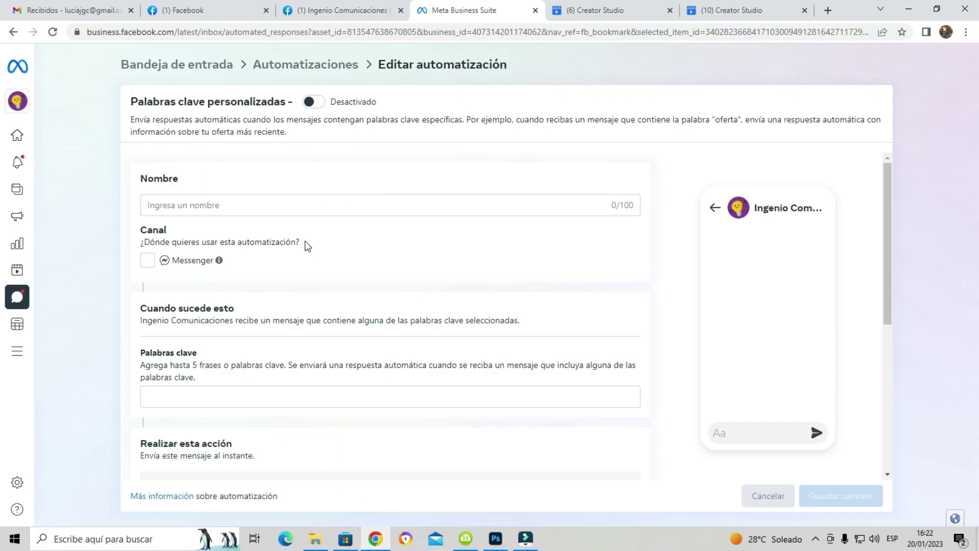
left_click(147, 264)
mouse_move(219, 261)
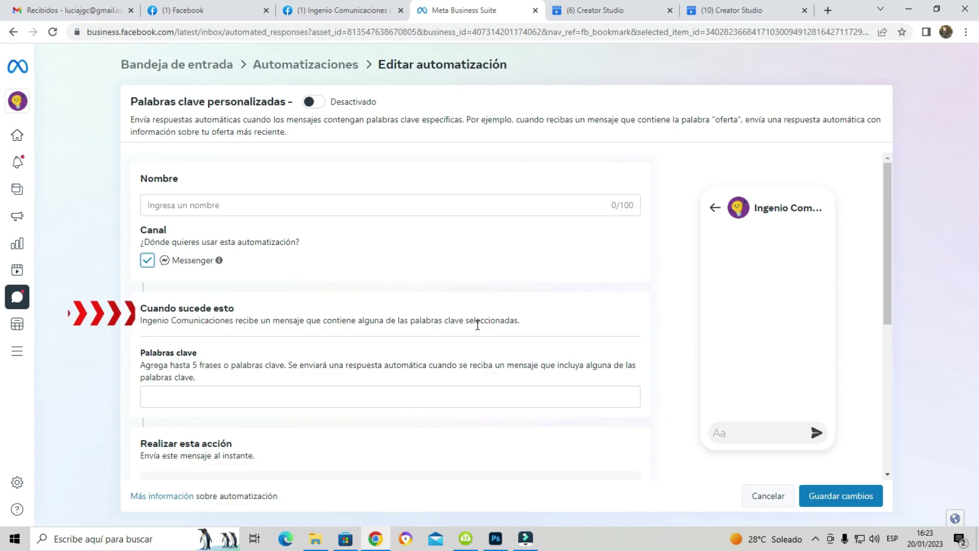
left_click(260, 205)
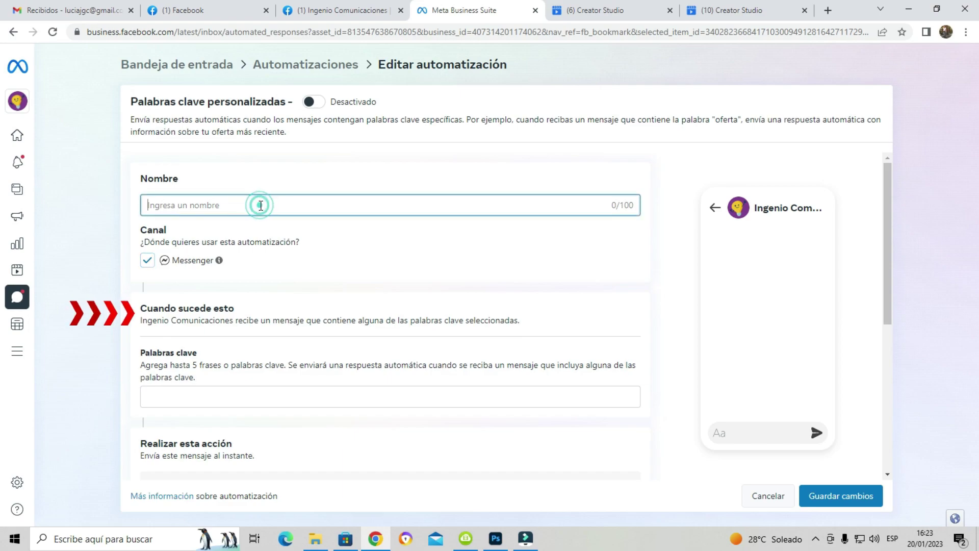
type("Palabras clave IC")
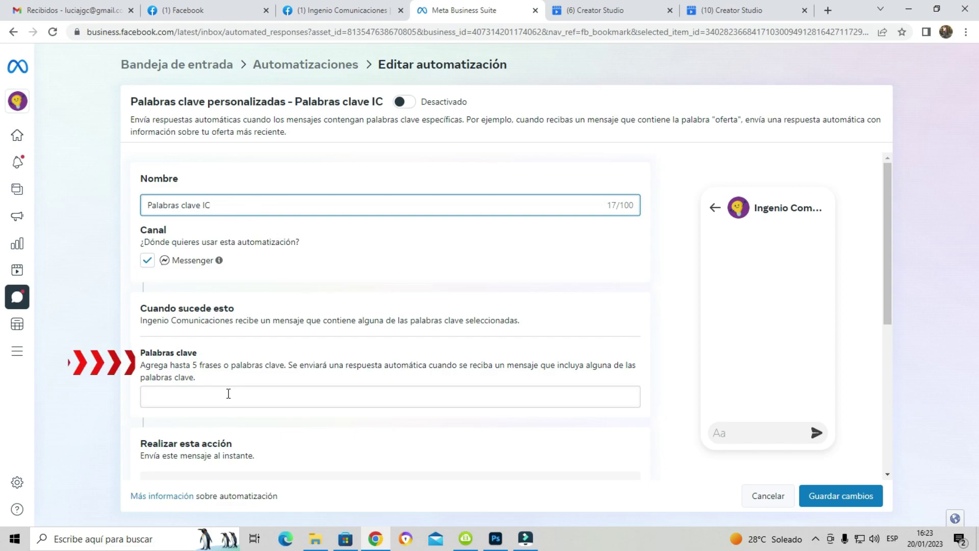
left_click(189, 400)
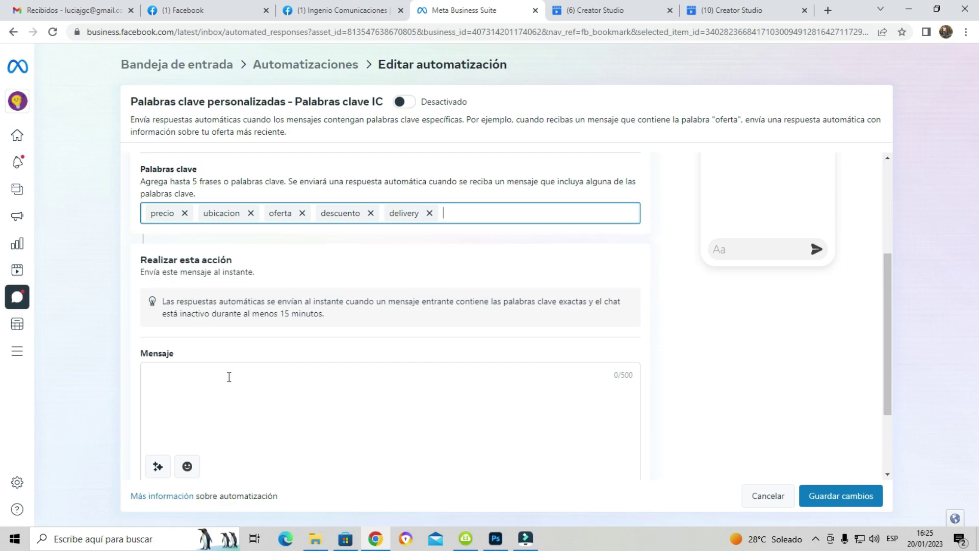
Step: Begin the automatic reply message with "Hola" followed by the Nombre del destinatario personalization field
left_click(212, 378)
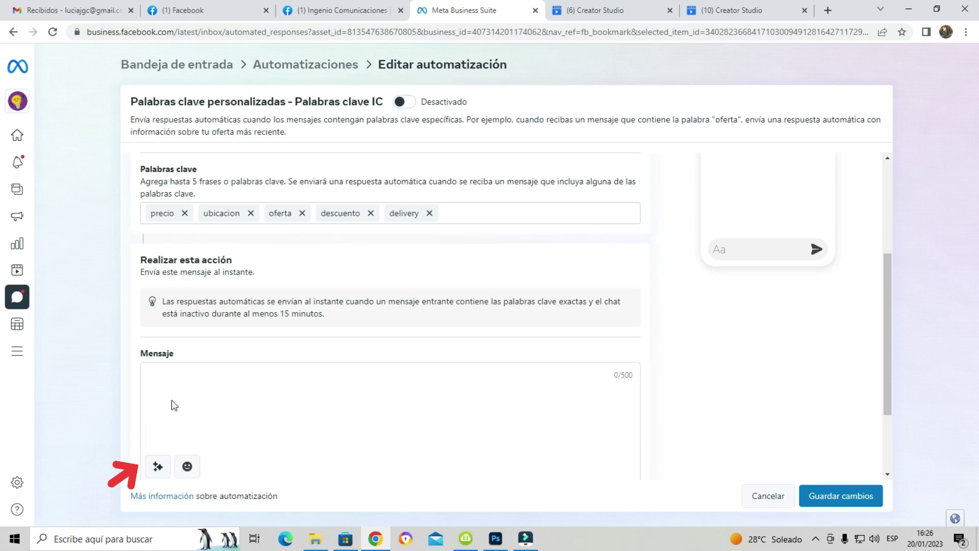
type("ola")
left_click(158, 467)
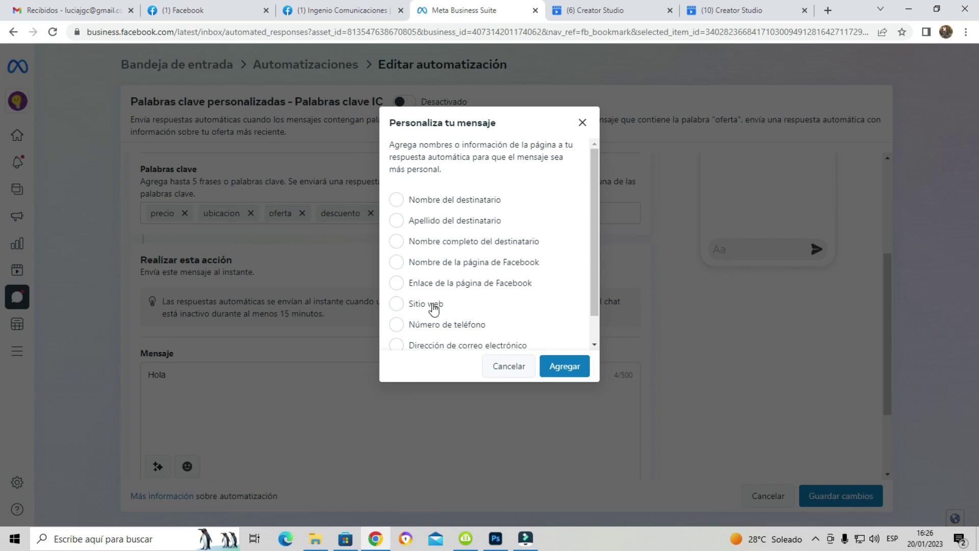
scroll(437, 312, "down", 1)
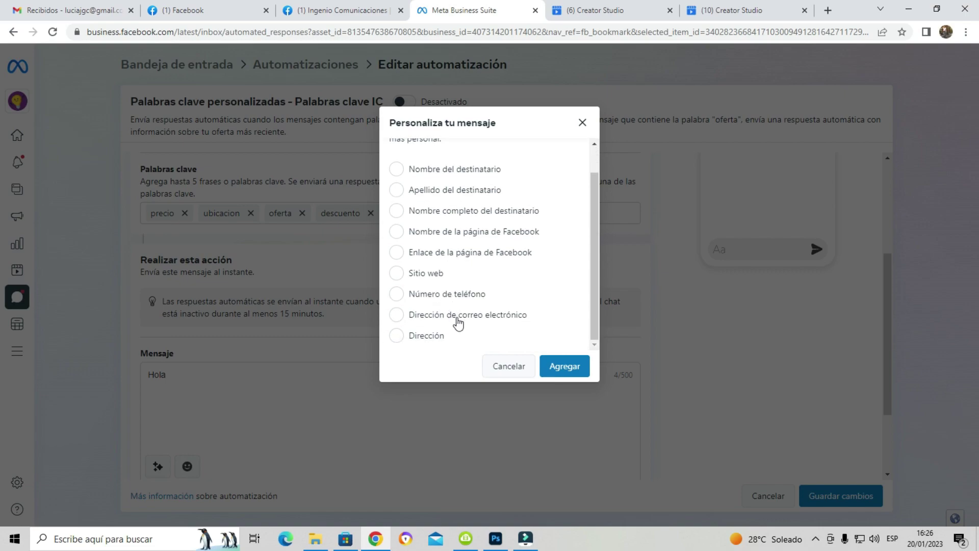
left_click(466, 173)
left_click(570, 369)
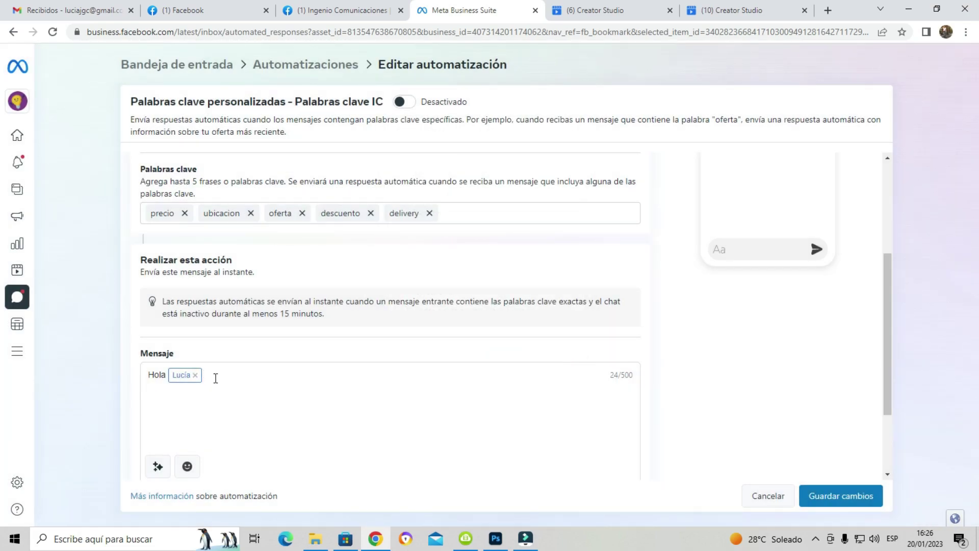
Step: Continue the message with "te responderemos a la brevedad. Gracias por comunicarte con nosotros." and add a smiling-face emoji at the end
type("te responderemos a la breveda")
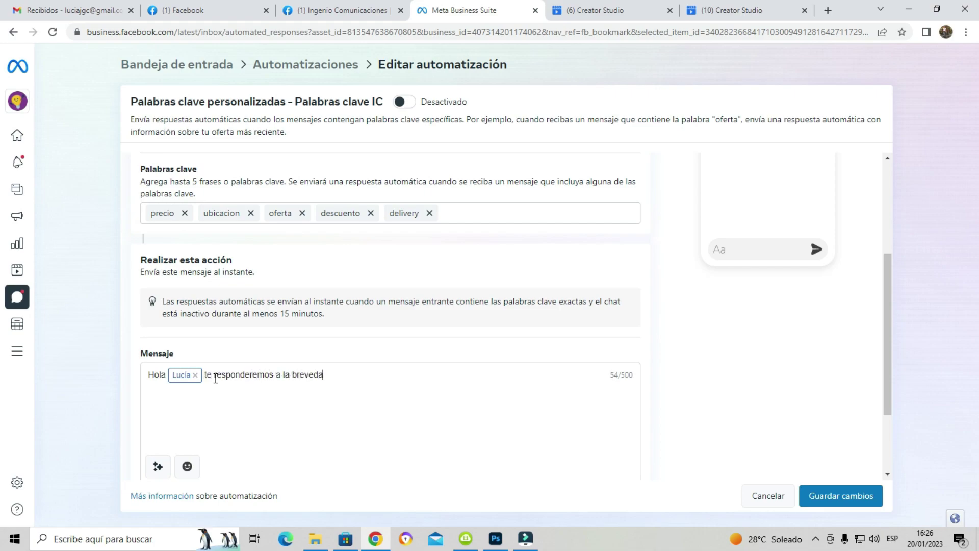
type("d. Gracias por ")
type("comunicarte con ")
type("nosotros.")
left_click(188, 466)
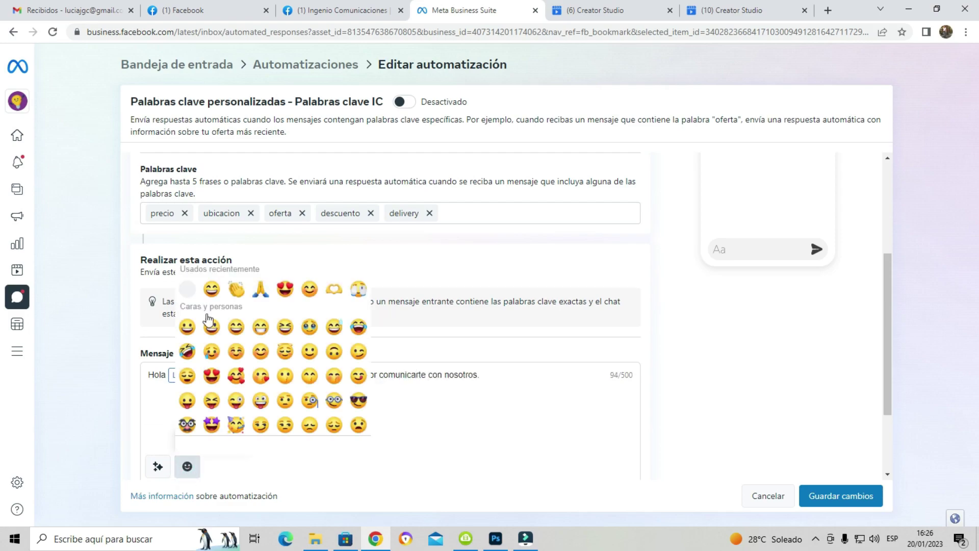
left_click(309, 289)
left_click(334, 290)
left_click(517, 376)
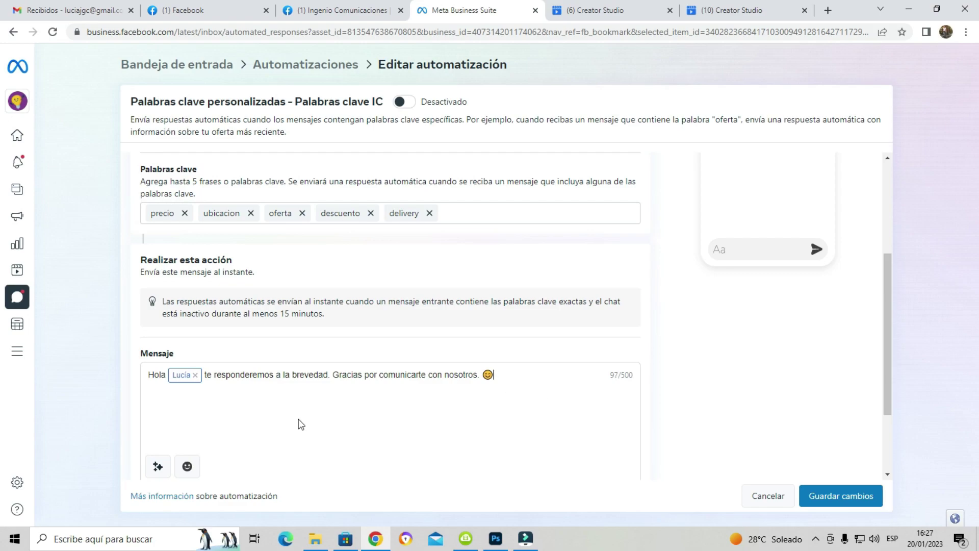
Step: Insert the Sitio web personalization field after the emoji in the reply message
left_click(158, 467)
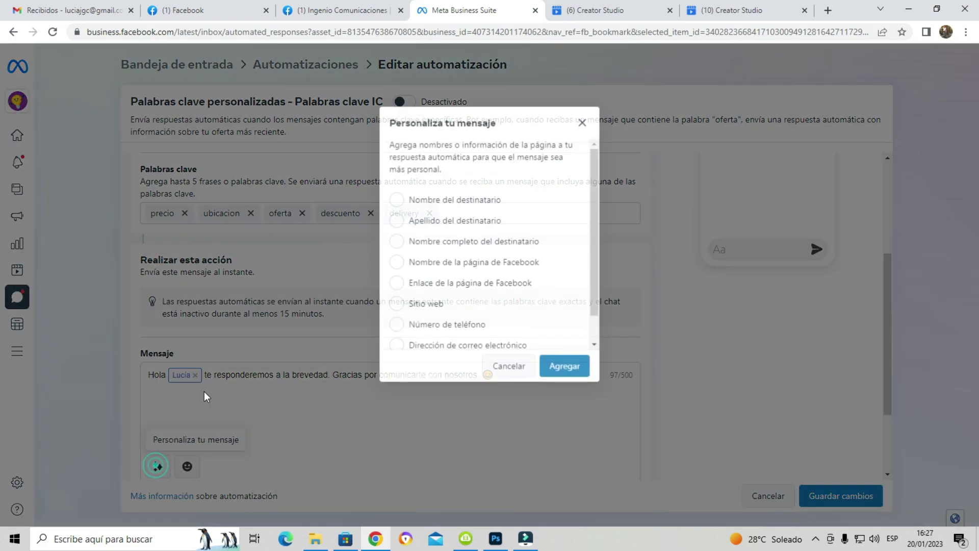
left_click(427, 305)
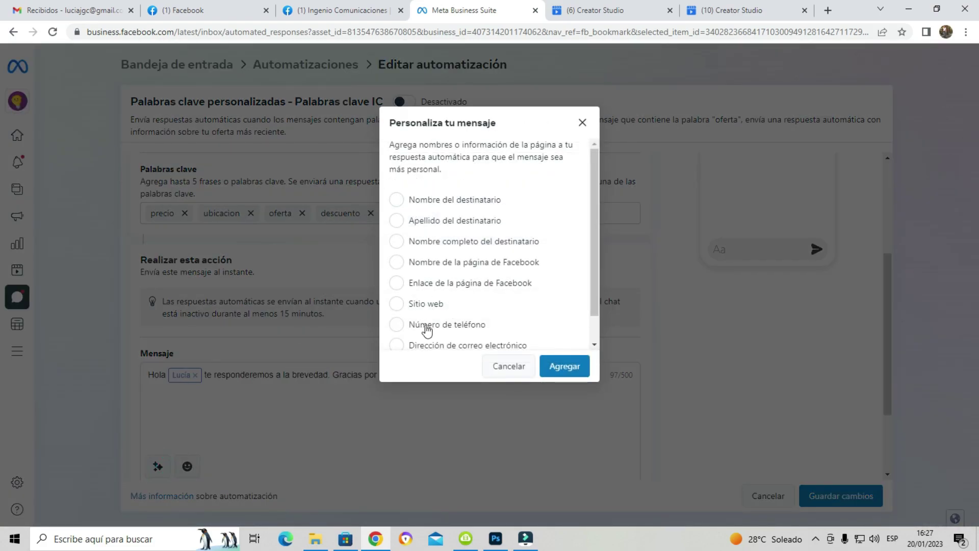
left_click(566, 365)
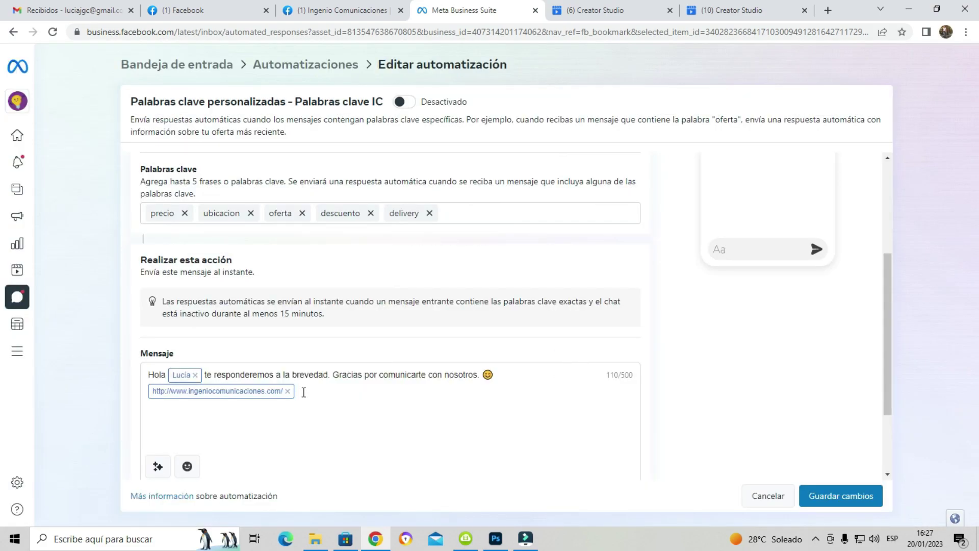
Step: Turn on the "Palabras clave IC" automation and cancel editing, discarding the unsaved changes
scroll(474, 321, "up", 4)
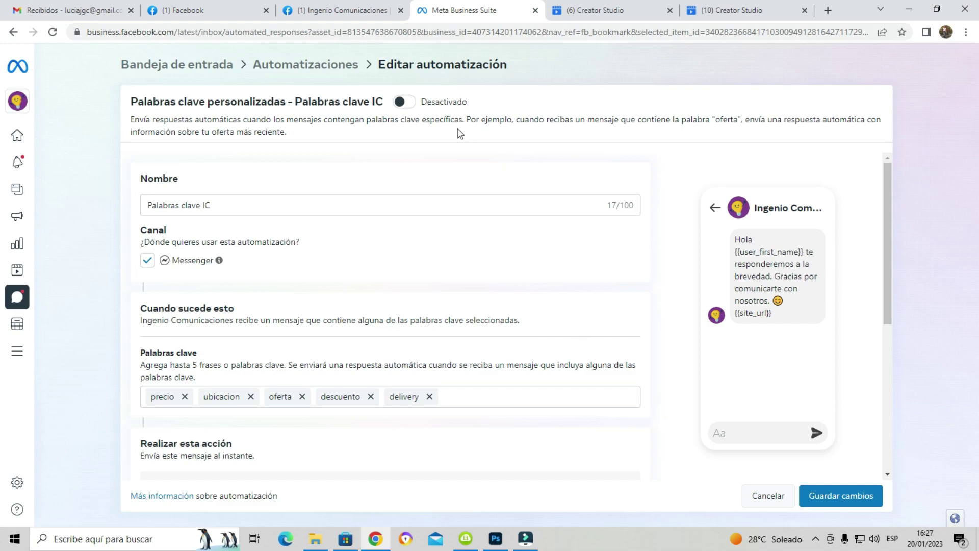
left_click(403, 102)
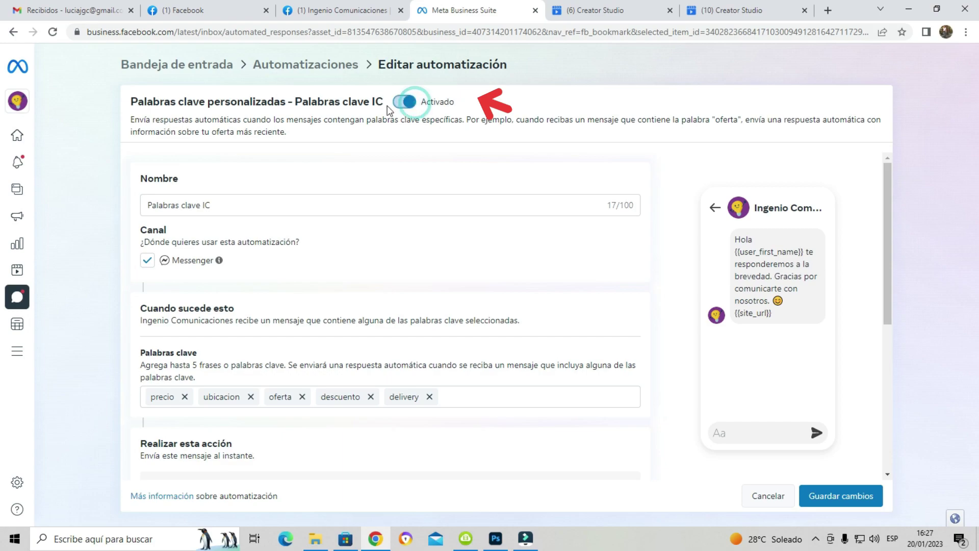
left_click(760, 494)
left_click(647, 253)
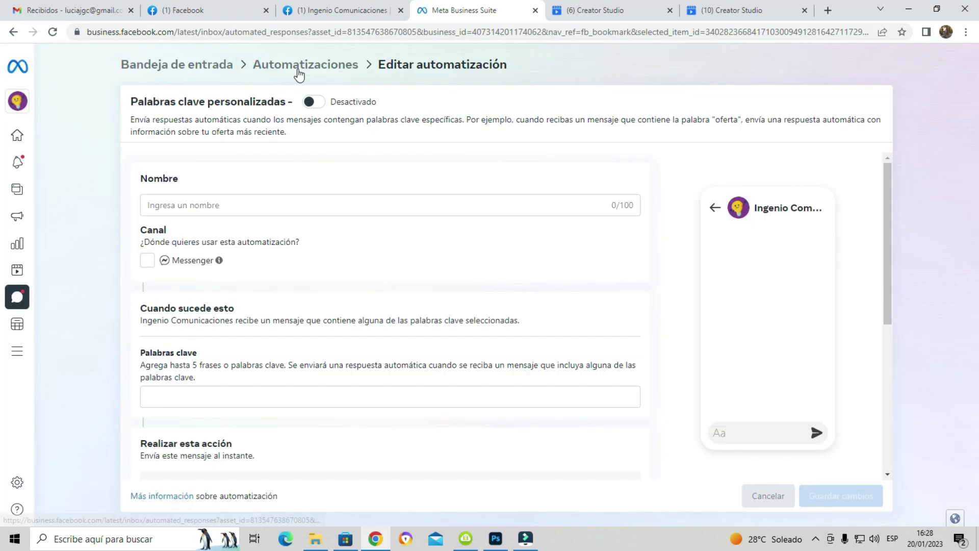
Step: Open the Página recomendada automation from the automations list and enable its Messenger channel
left_click(298, 71)
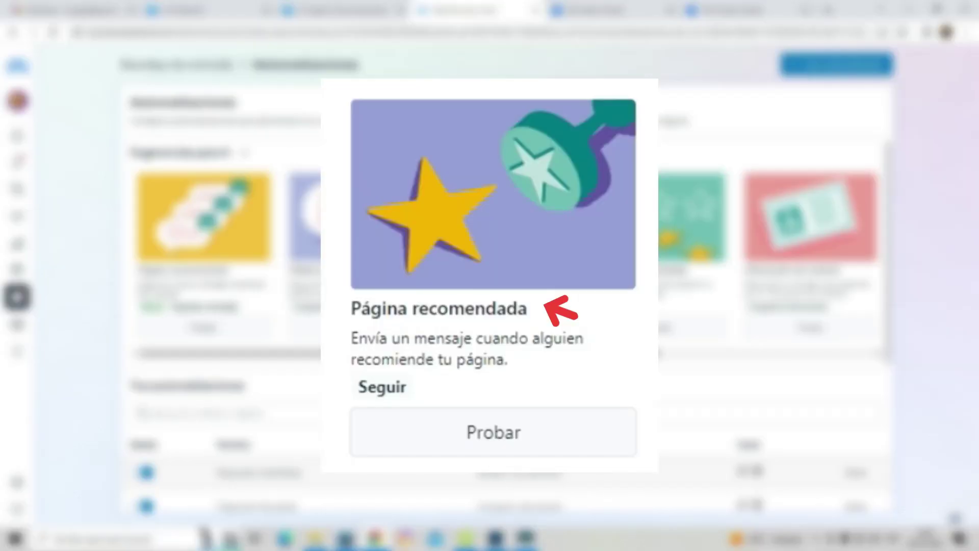
left_click(507, 326)
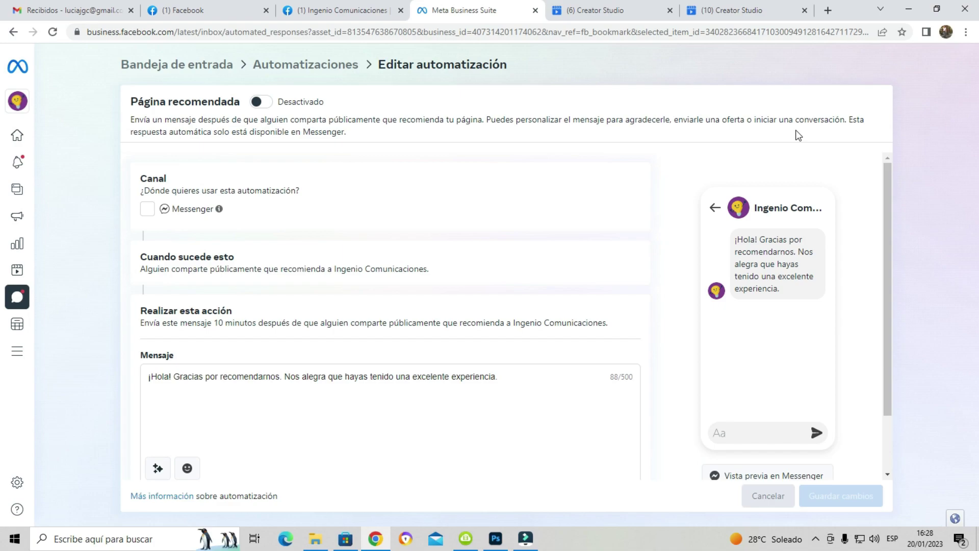
left_click(148, 209)
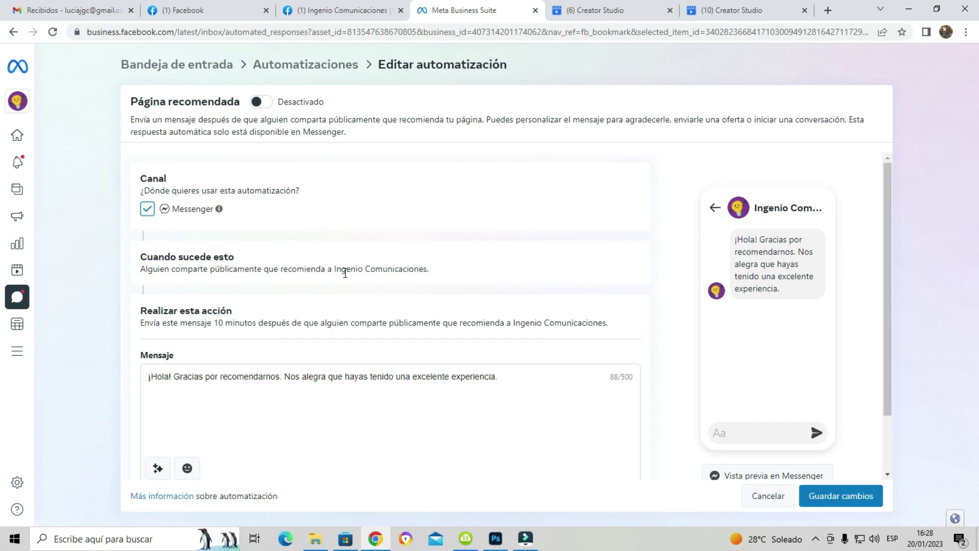
scroll(341, 270, "down", 1)
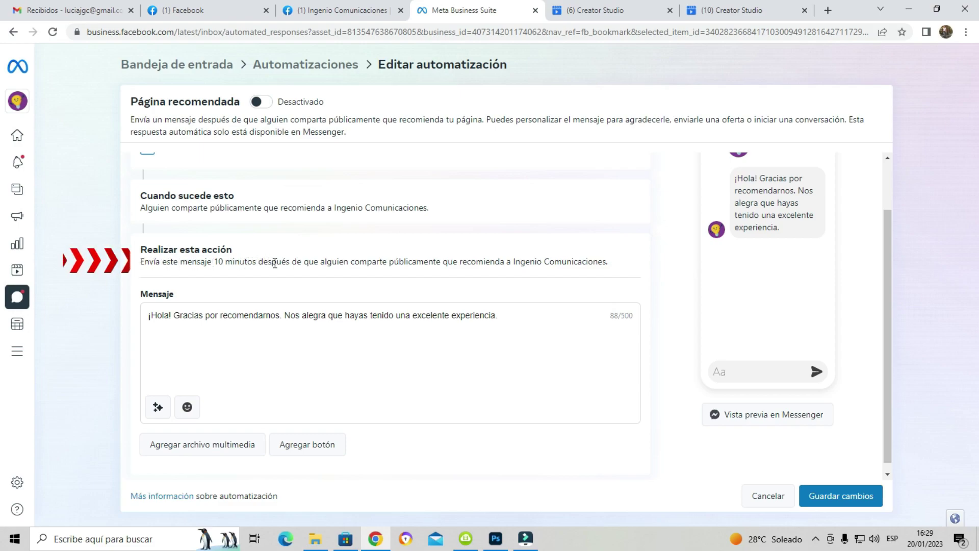
Step: Insert the Nombre del destinatario personalization field after "¡Hola" in the Página recomendada message
double_click(396, 262)
left_click(504, 263)
left_click(219, 321)
left_click(509, 314)
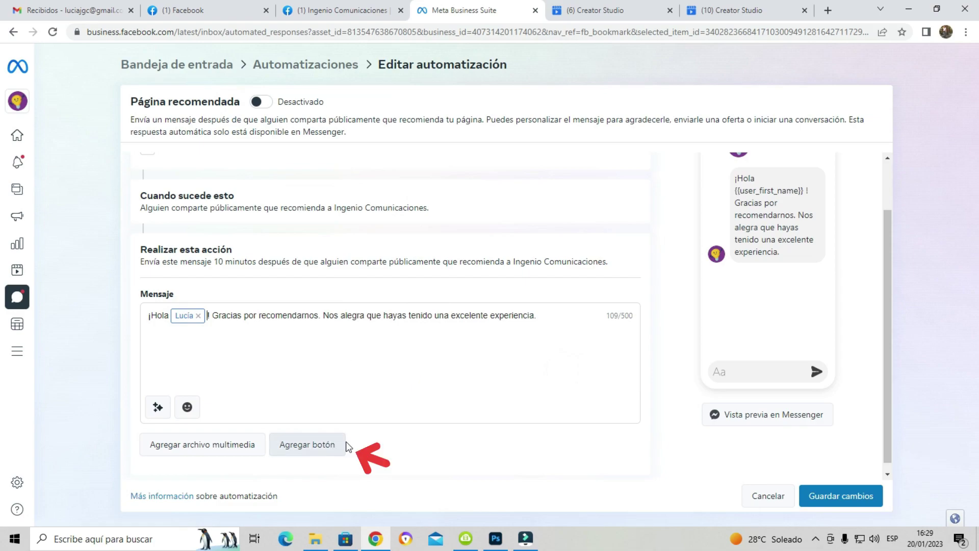
left_click(314, 445)
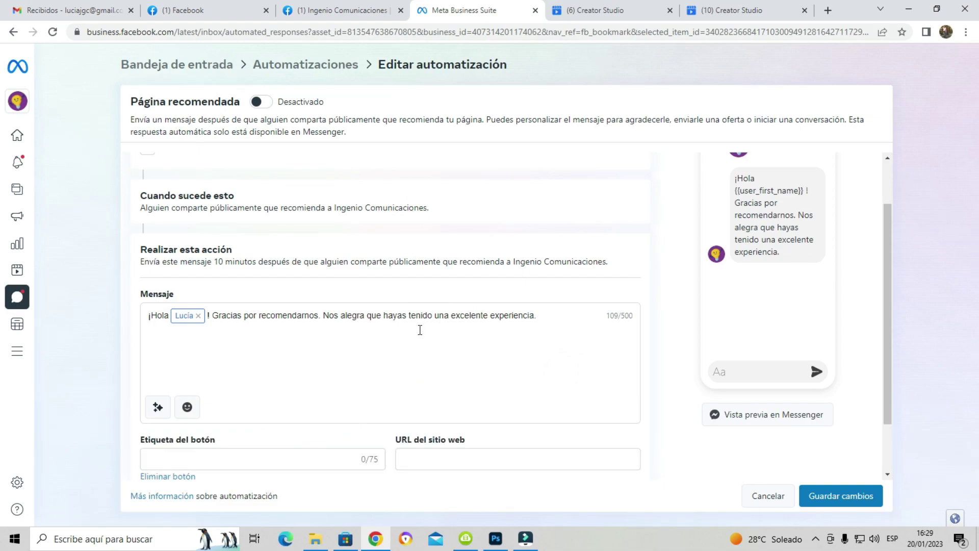
scroll(328, 363, "down", 1)
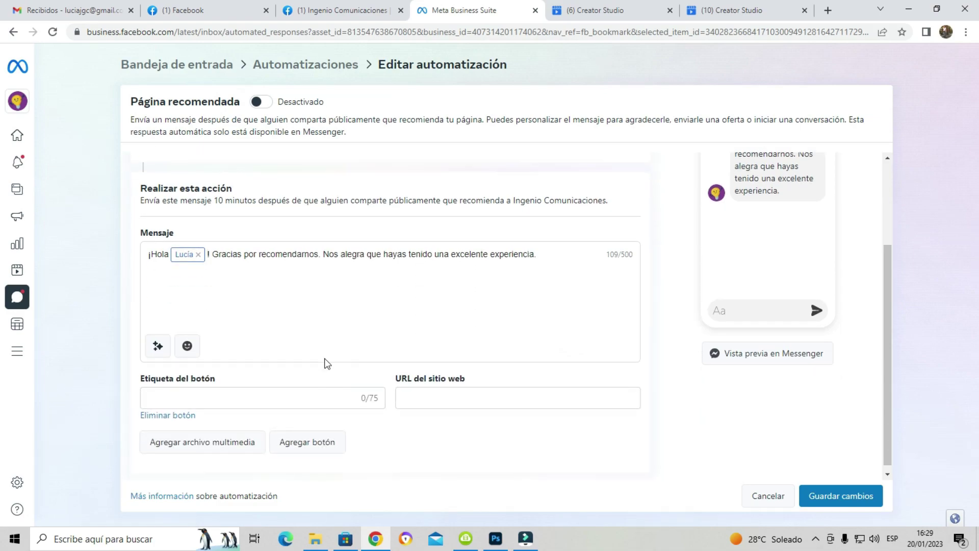
left_click(480, 400)
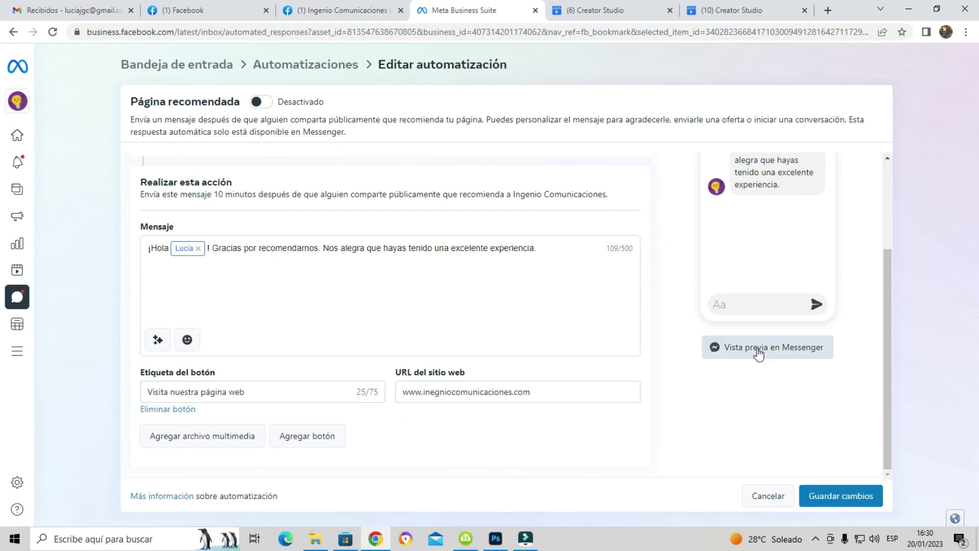
left_click(759, 350)
scroll(663, 347, "up", 3)
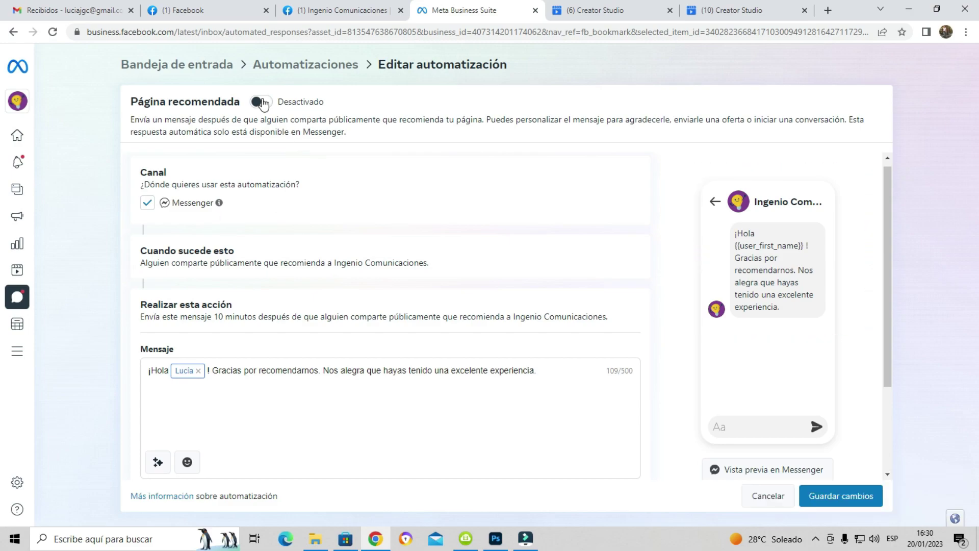
Step: Turn on the Página recomendada automation and cancel editing
scroll(595, 321, "down", 2)
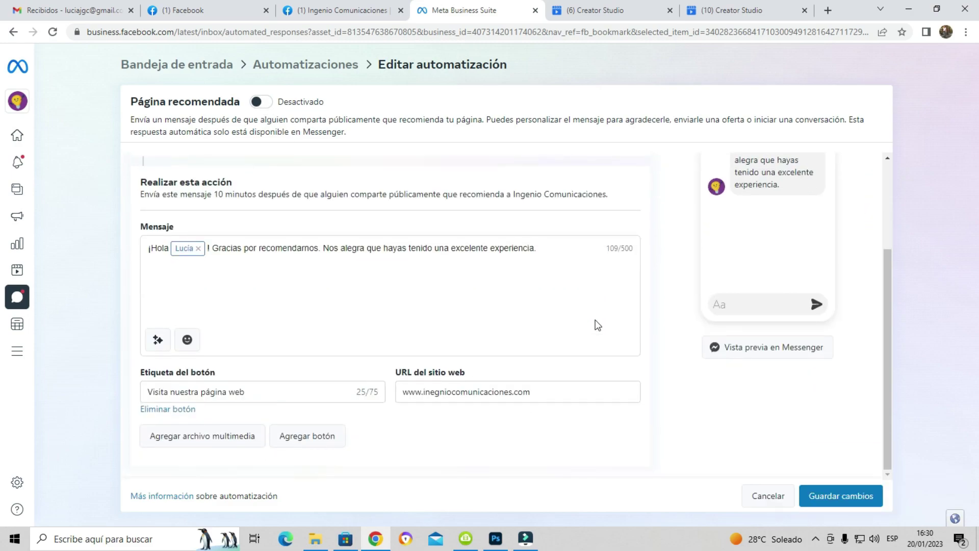
scroll(596, 322, "up", 1)
scroll(595, 322, "up", 1)
left_click(261, 102)
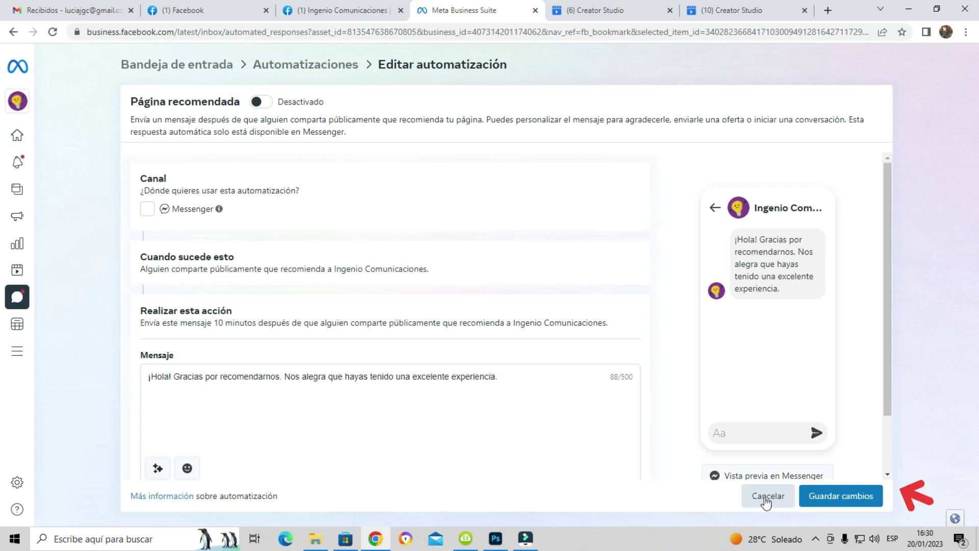
left_click(768, 496)
left_click(635, 247)
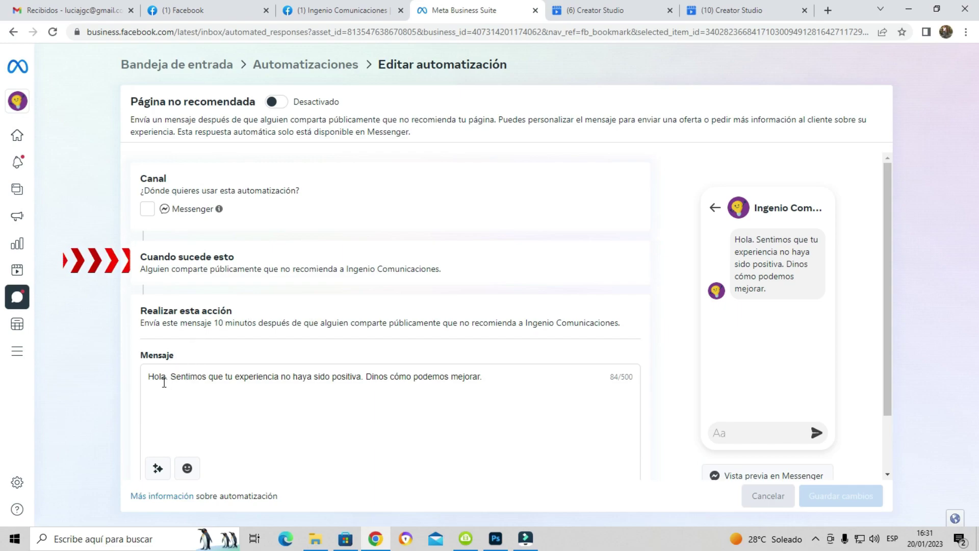
Step: Examine the Página no recomendada automation's trigger, default message and available personalization fields
left_click(506, 376)
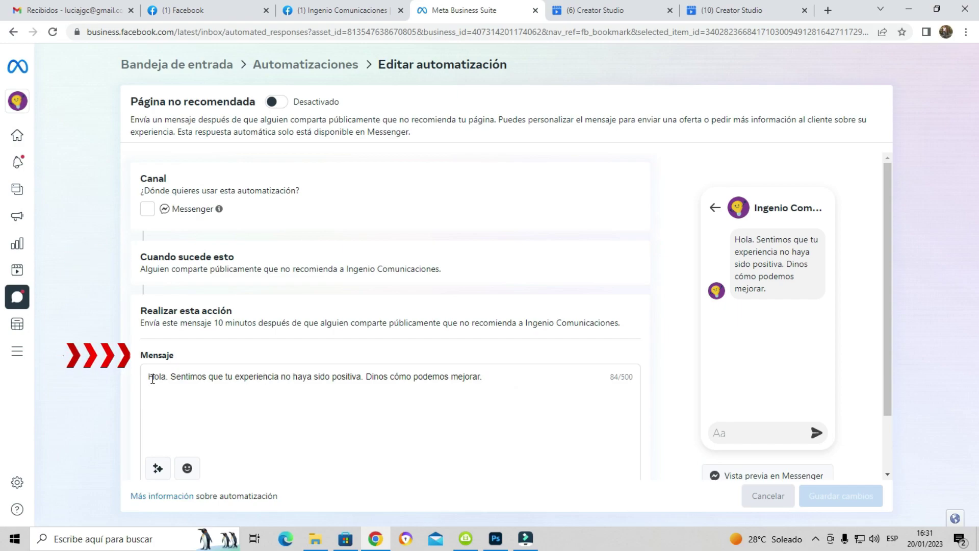
left_click(509, 376)
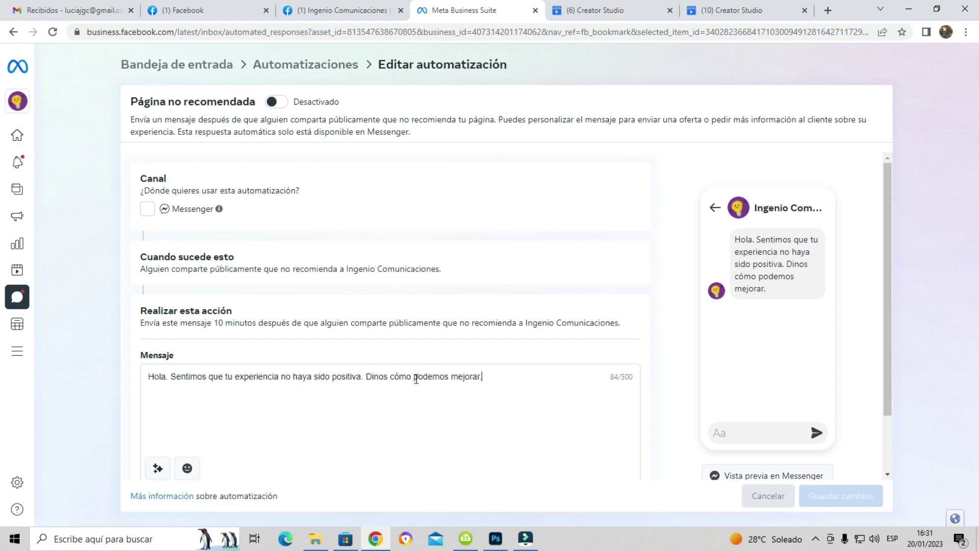
scroll(499, 380, "down", 1)
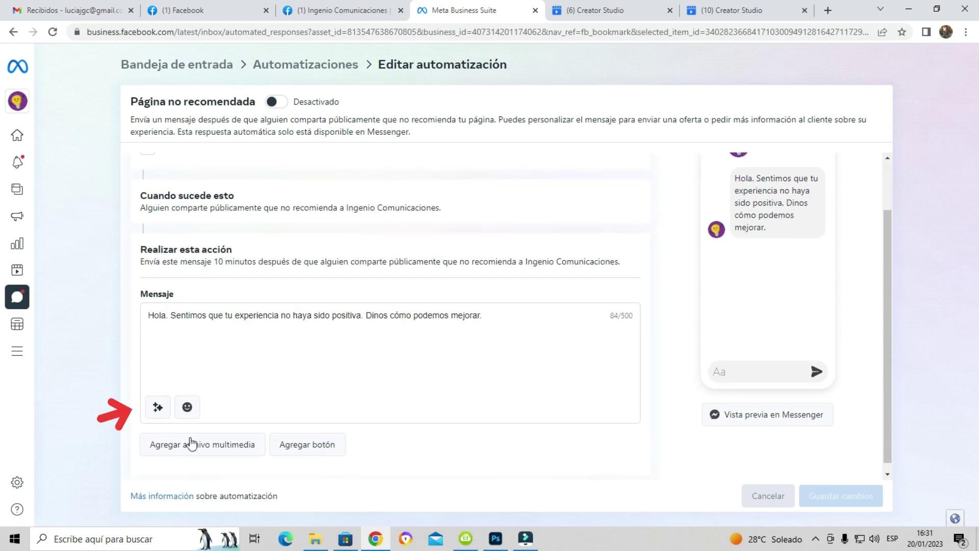
left_click(158, 407)
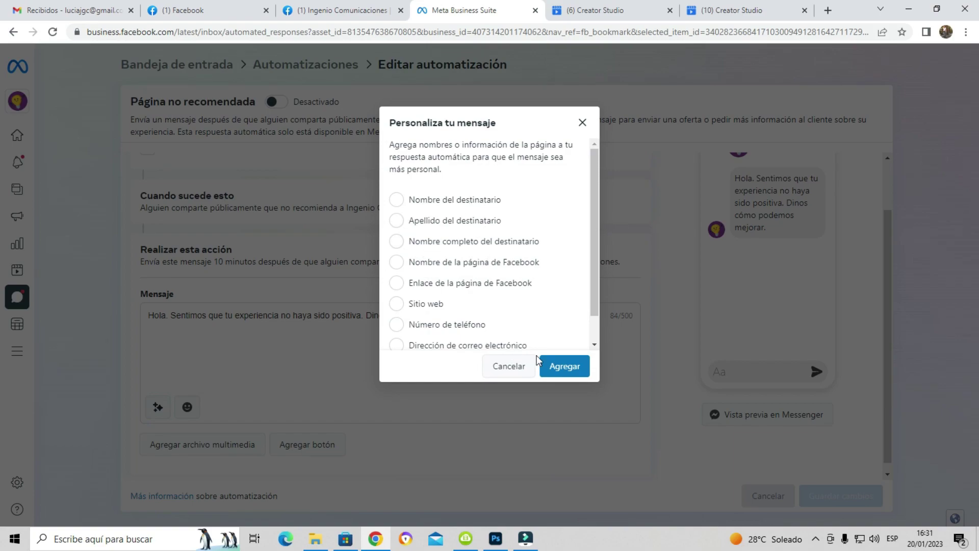
left_click(534, 359)
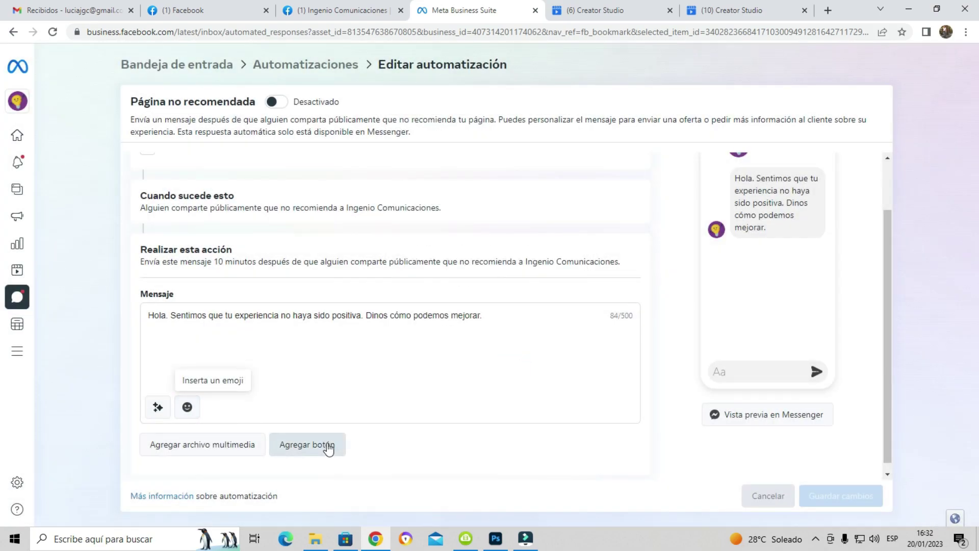
scroll(750, 422, "up", 2)
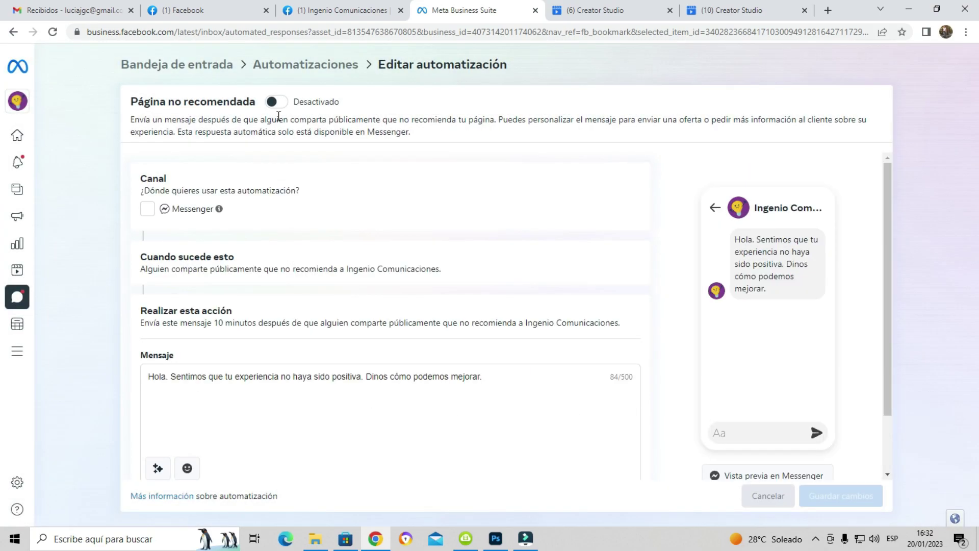
Step: Turn on the Página no recomendada automation and cancel editing
left_click(276, 101)
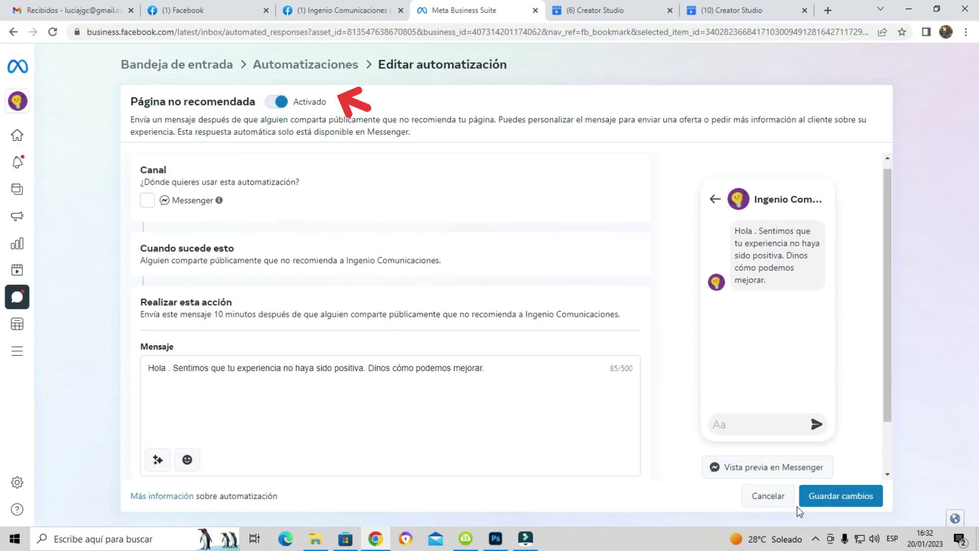
left_click(771, 497)
left_click(633, 245)
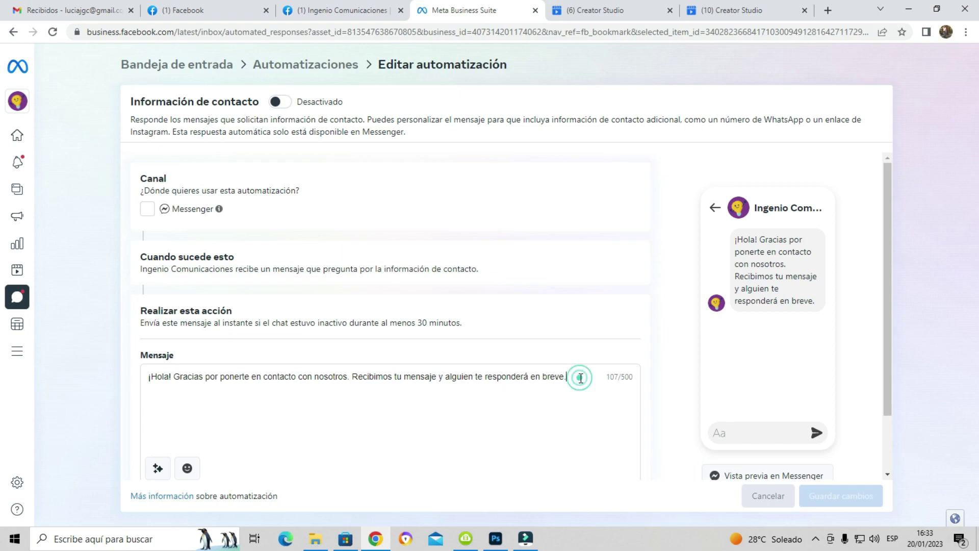
Step: Add a new line at the end of the Información de contacto message and cancel editing, discarding the unsaved changes
scroll(328, 405, "down", 1)
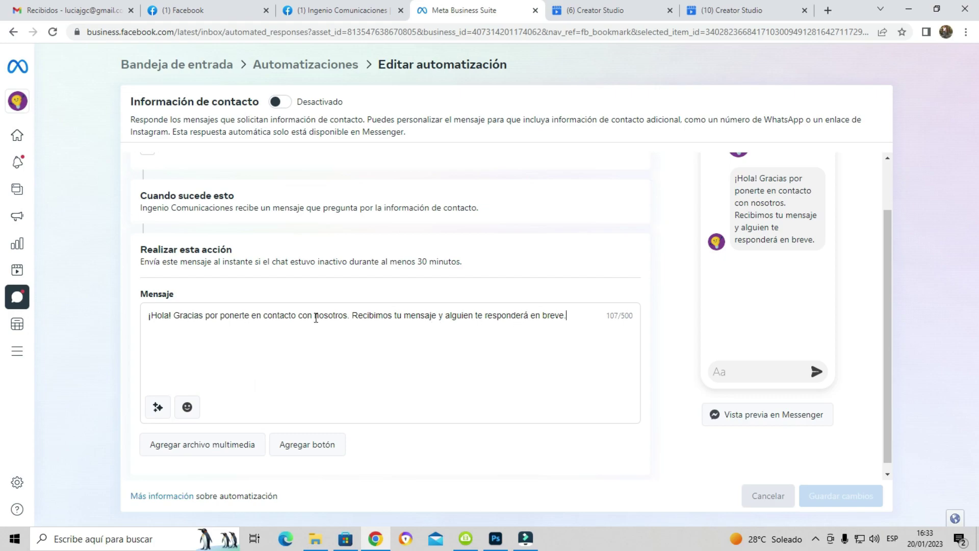
key("Return")
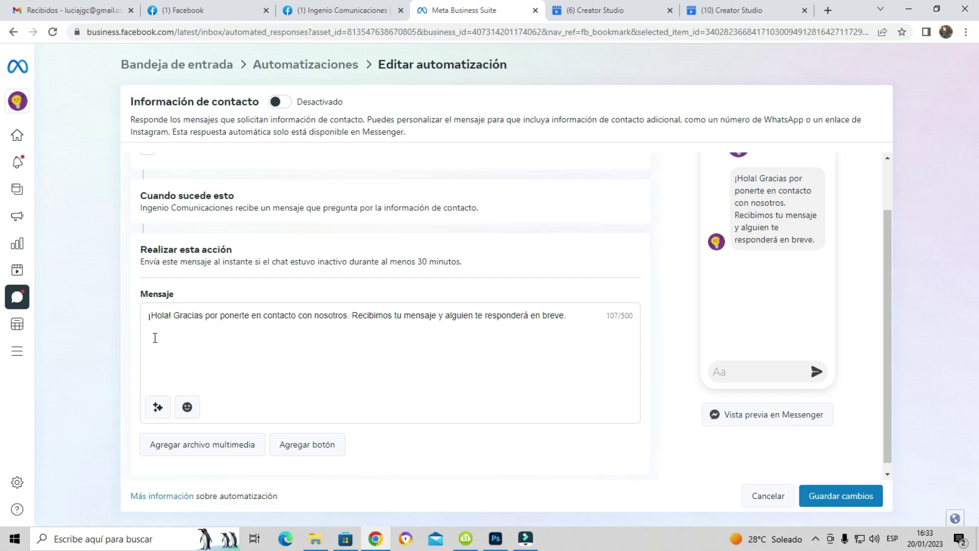
scroll(664, 388, "up", 2)
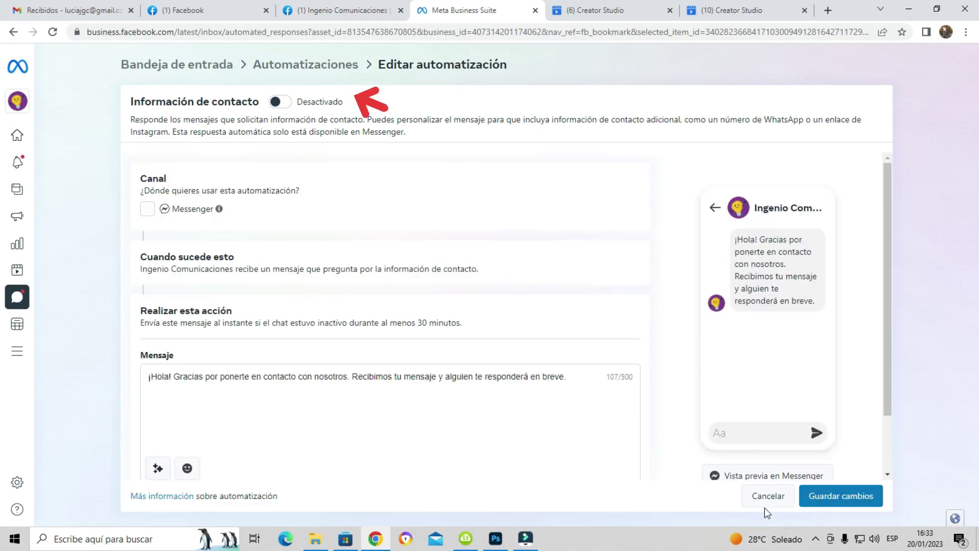
left_click(765, 496)
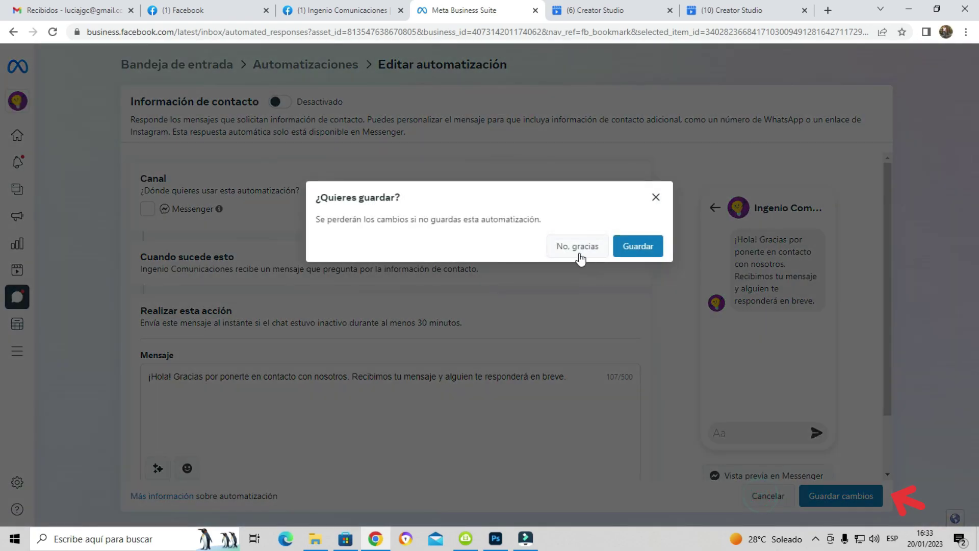
left_click(578, 247)
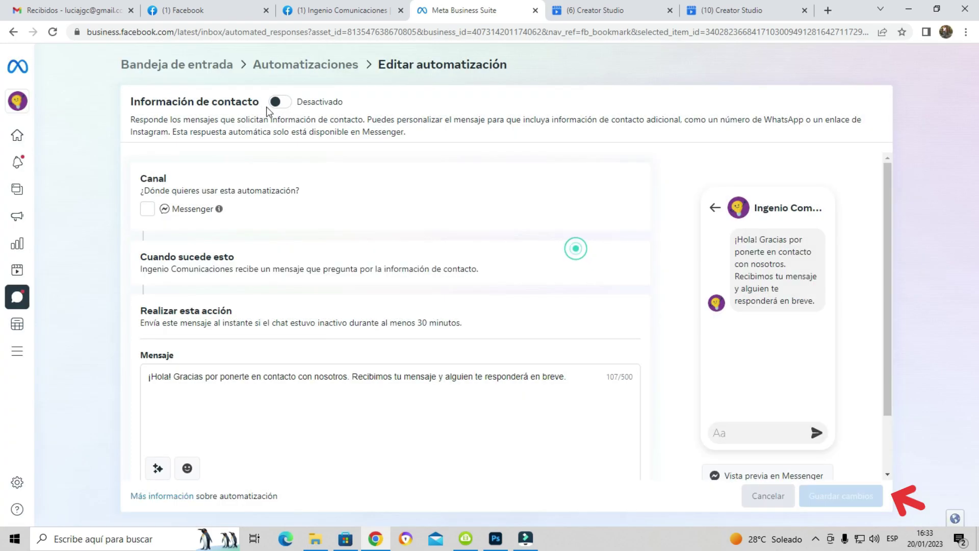
Step: Open the Respuesta a comentario automation and set its four hashtags to #informacion, #nomesale, #contacto and #pregunta
left_click(278, 62)
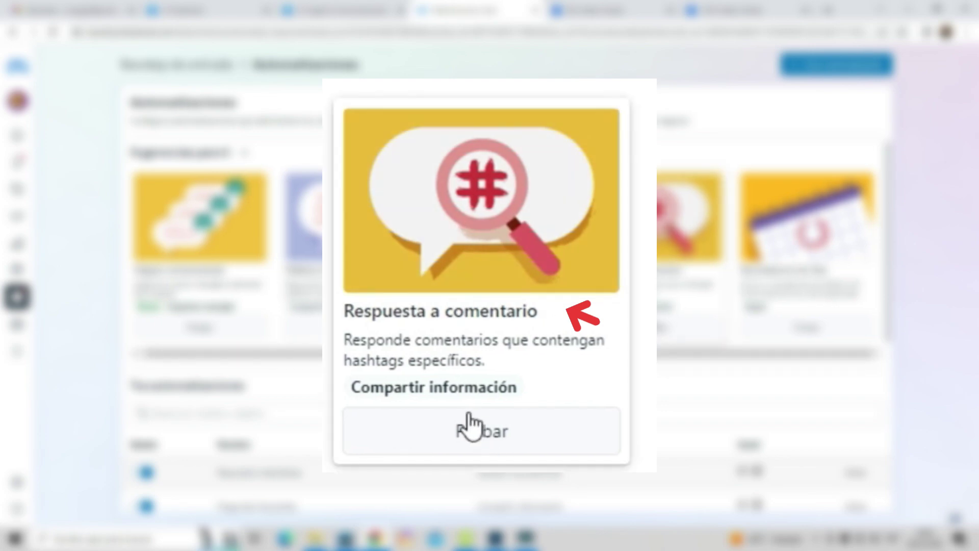
left_click(659, 327)
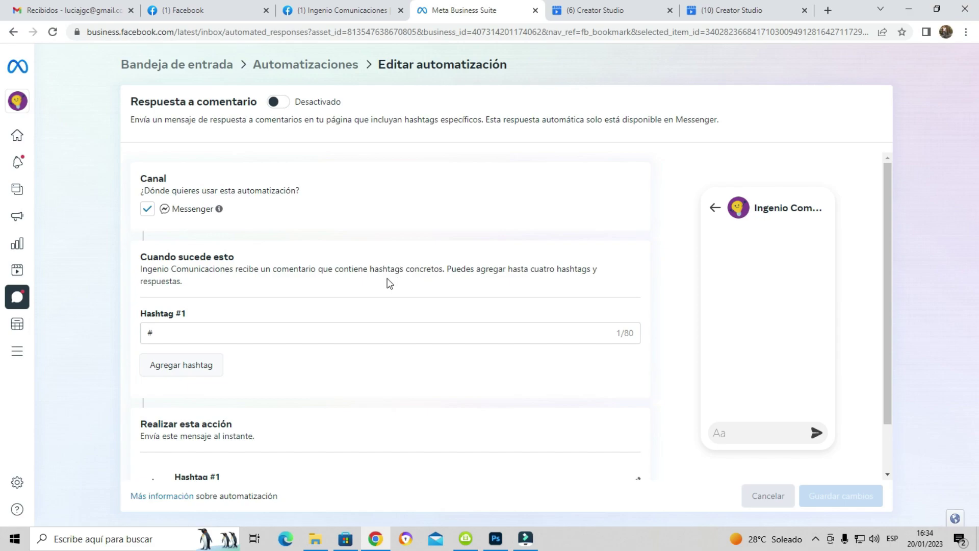
left_click(127, 385)
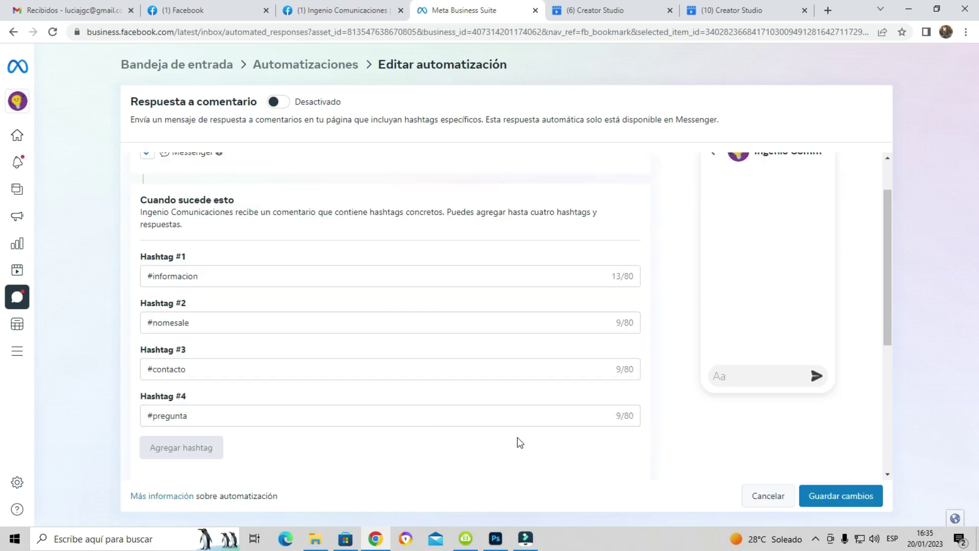
Step: Write the #informacion reply: "Hola", the Nombre del destinatario field, "gracias por comentar. Si deseas mayor información puedes escribirnos direcatmente a nuestro correo electrónico:"
scroll(487, 422, "down", 5)
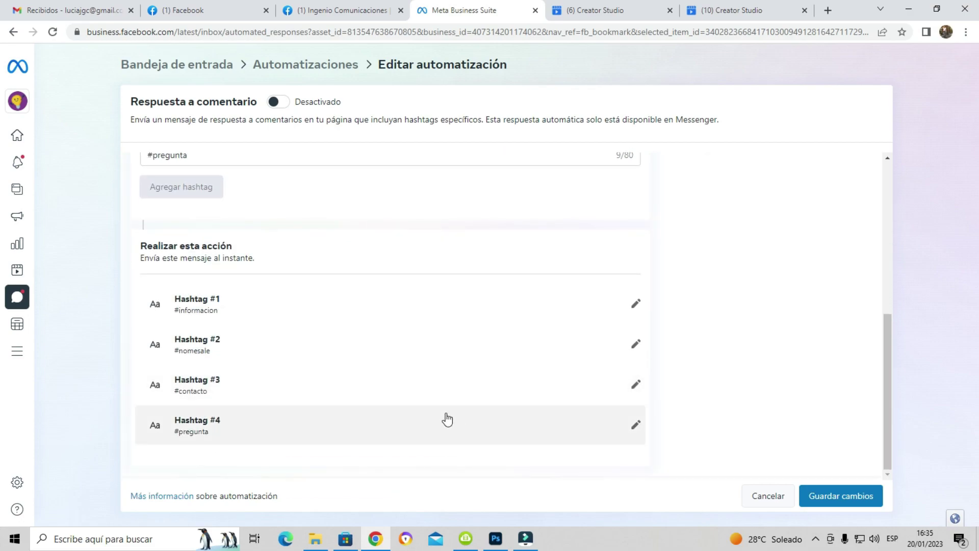
left_click(636, 307)
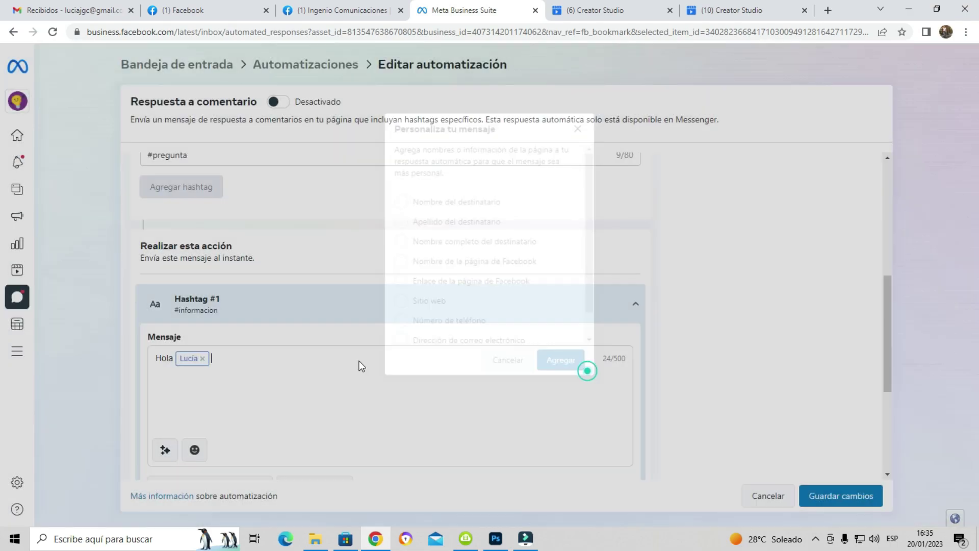
type("ias por comentar. ")
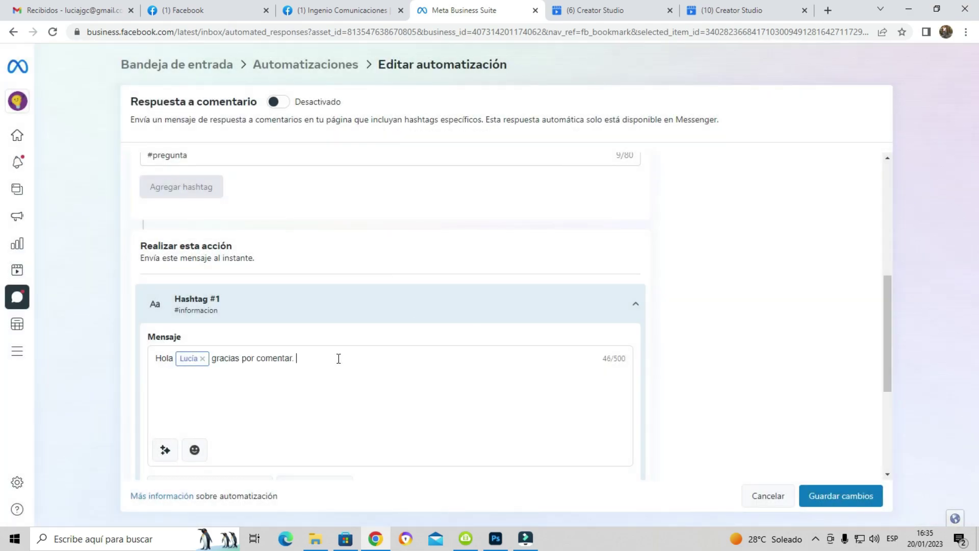
type("Si deseas mayor información puedes esc")
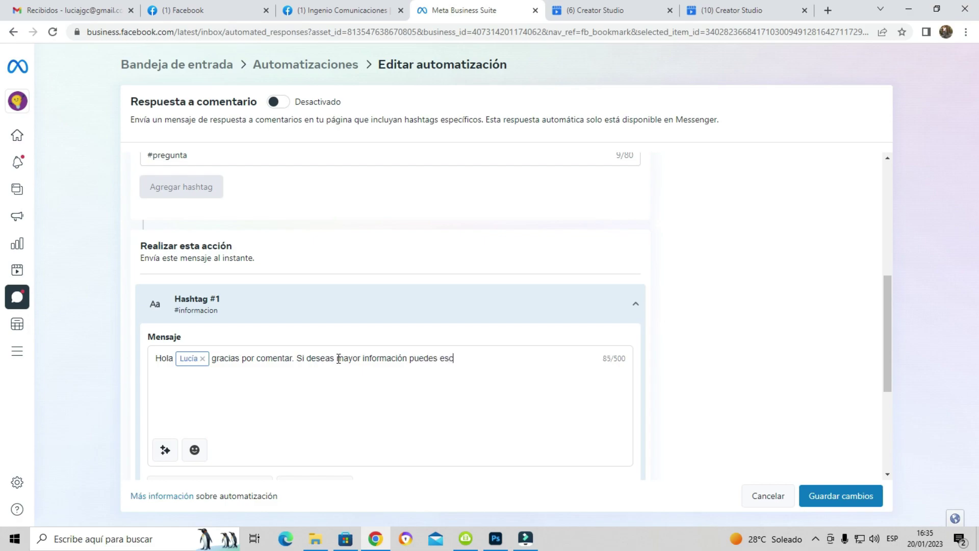
type("ribirnos direcatmente a")
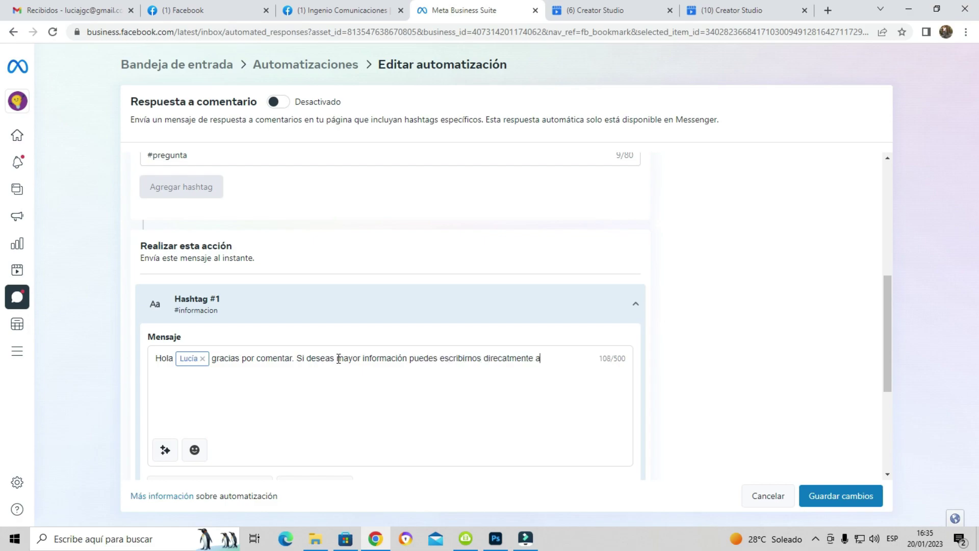
type(" nuestro correo electrónico:")
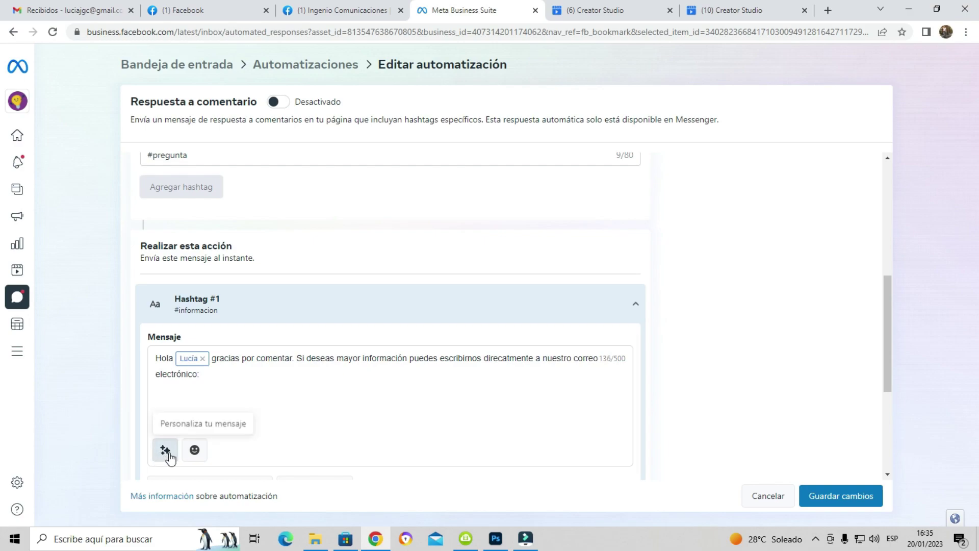
Step: Insert the Dirección de correo electrónico personalization field at the end of the #informacion reply
left_click(165, 449)
left_click(474, 345)
left_click(561, 366)
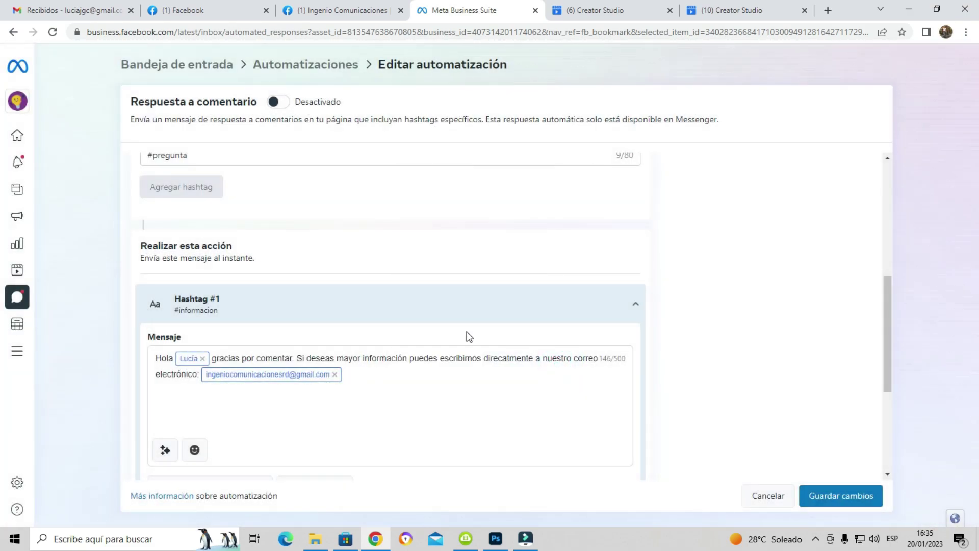
Step: Cancel editing the Respuesta a comentario automation without saving and return to the Automatizaciones overview
scroll(463, 336, "up", 6)
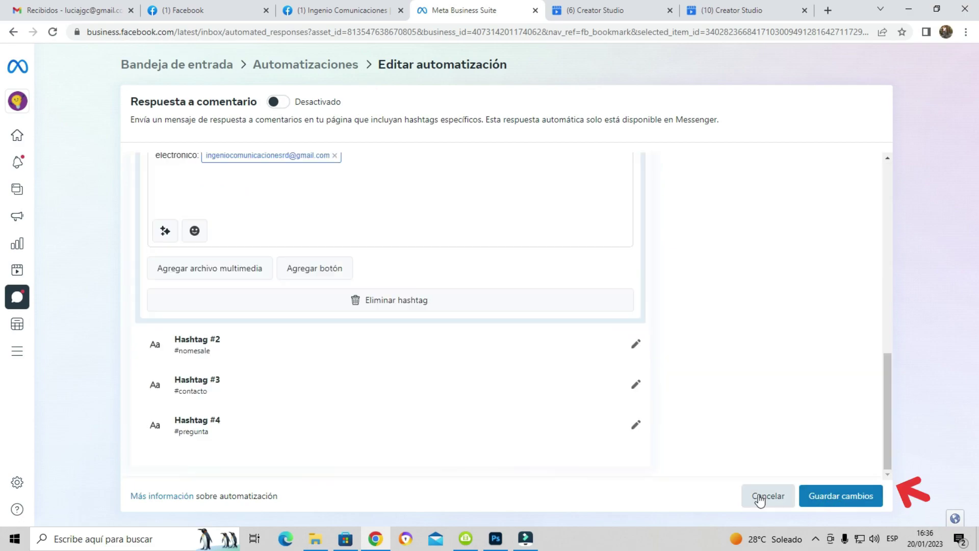
left_click(759, 494)
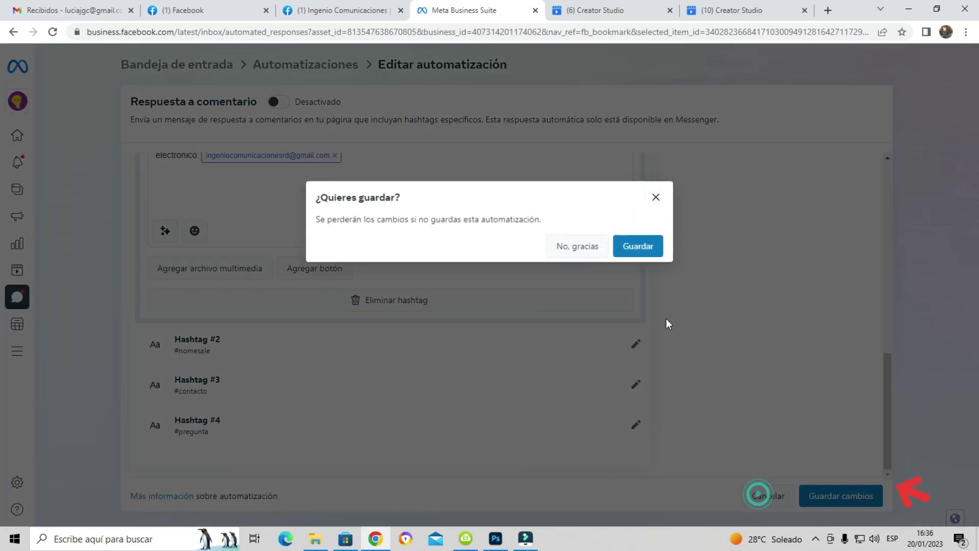
left_click(575, 246)
left_click(310, 65)
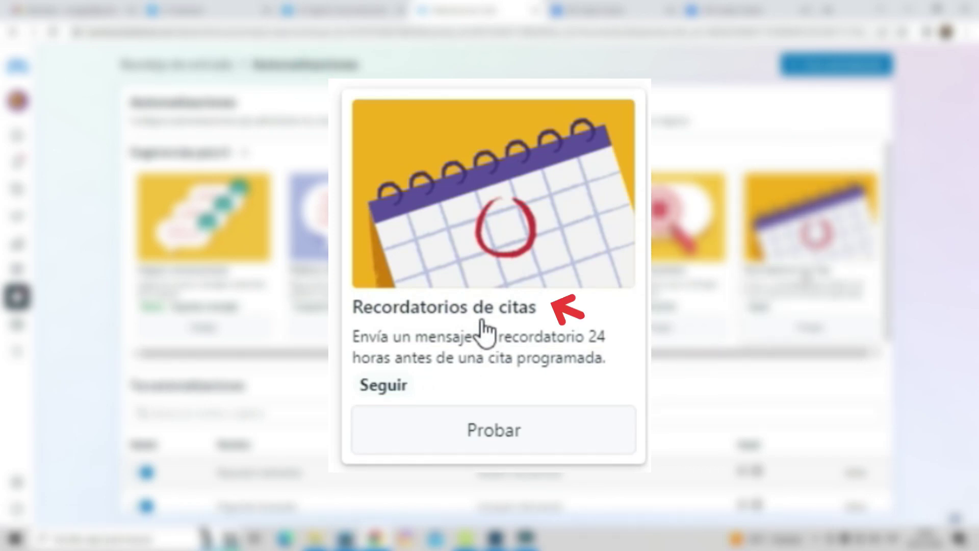
Step: Open the Recordatorios de citas automation and review its channel, trigger and reminder message settings
left_click(481, 321)
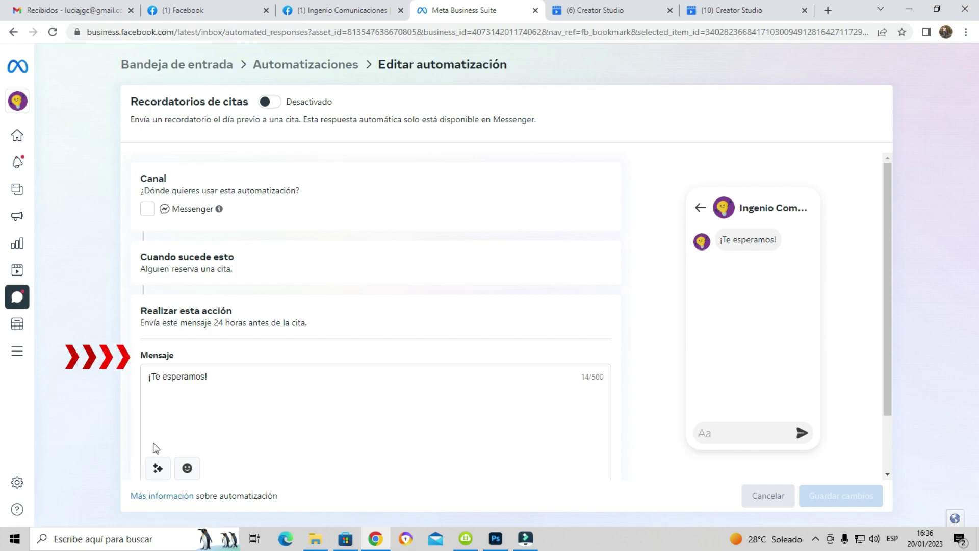
left_click(214, 377)
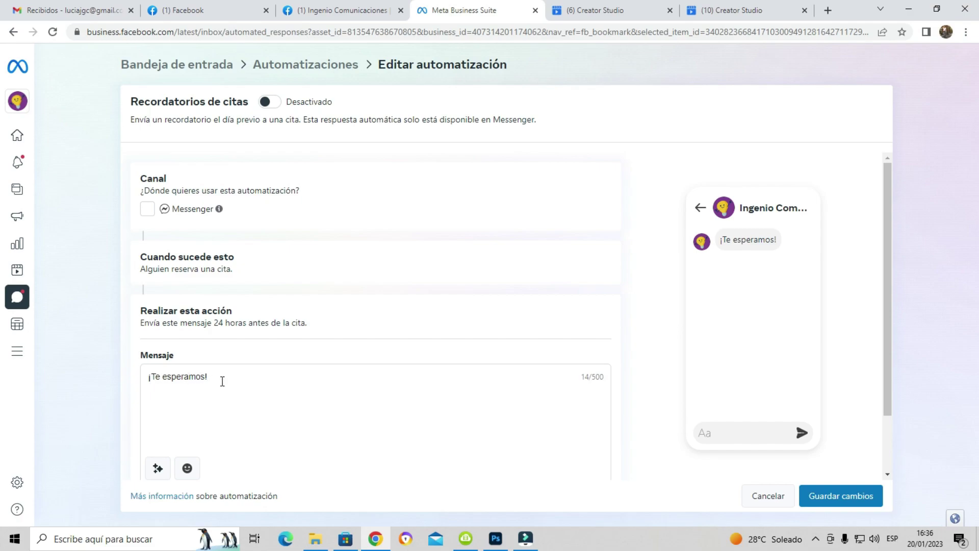
scroll(350, 393, "down", 2)
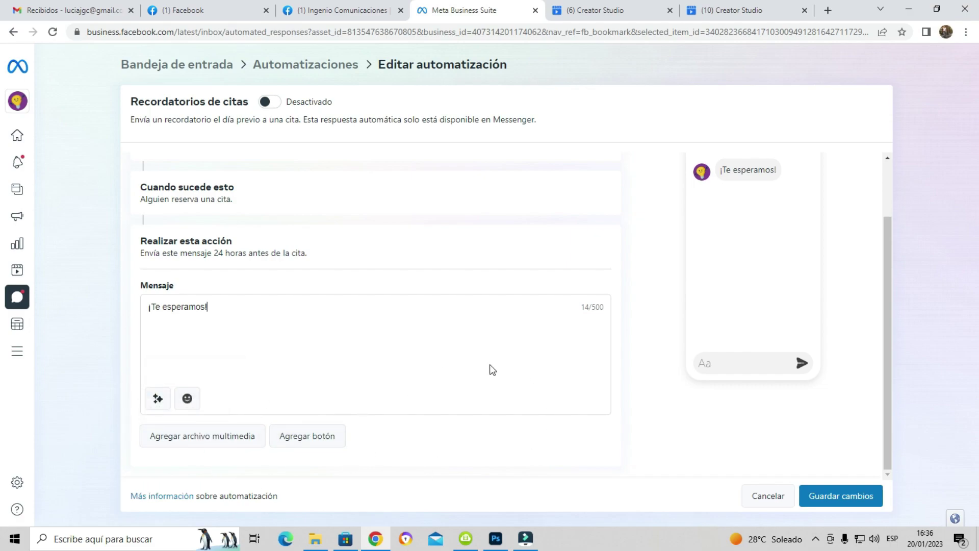
scroll(493, 368, "up", 2)
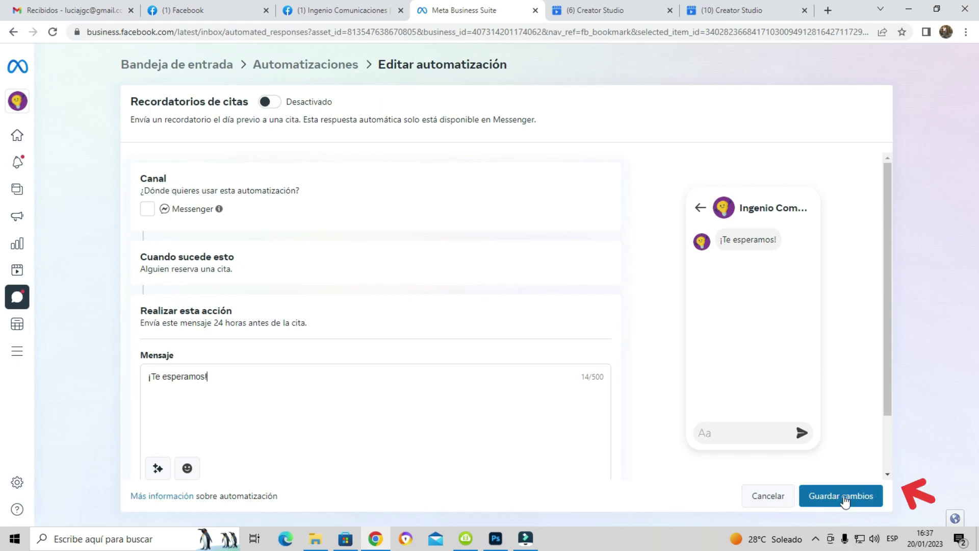
scroll(431, 348, "down", 2)
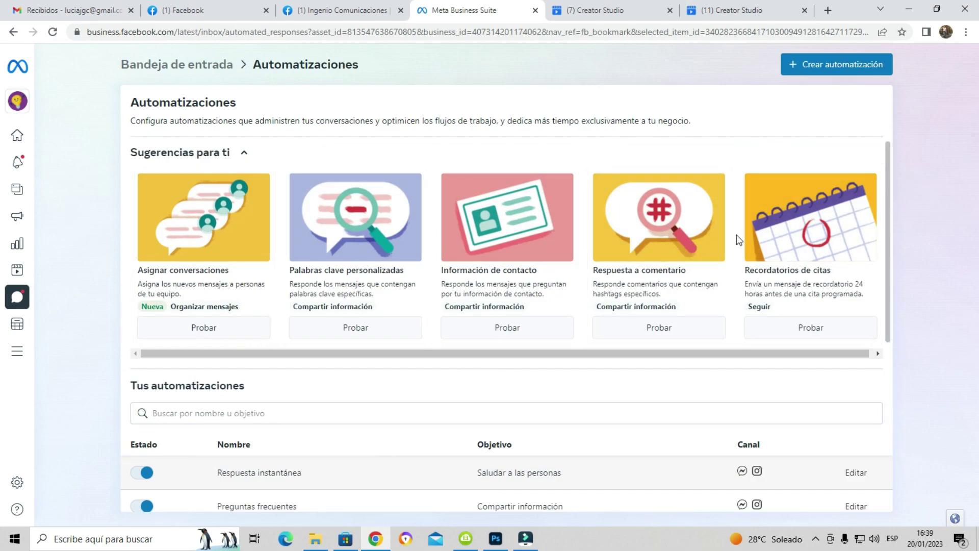
Step: Review the existing automations listed under Tus automatizaciones with their status, objective and channel
scroll(737, 235, "down", 4)
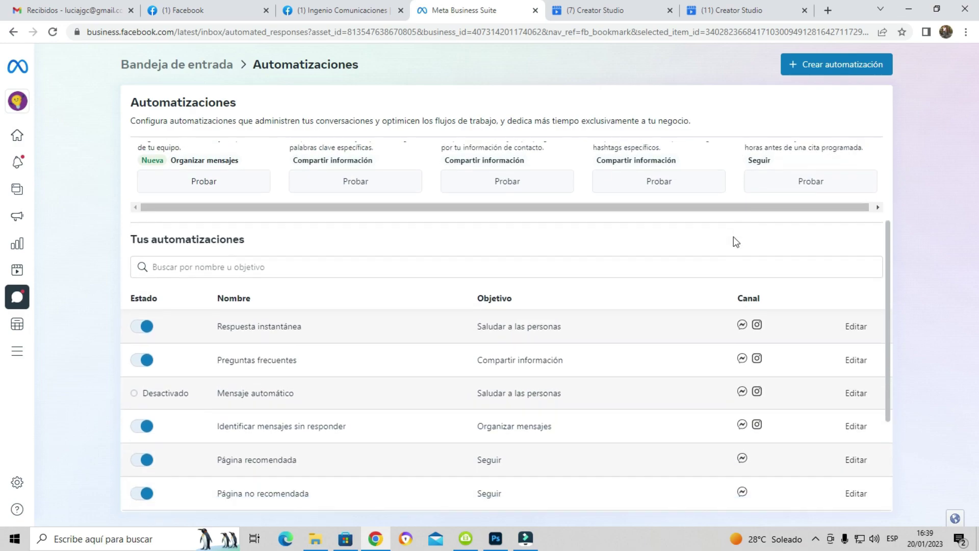
scroll(219, 300, "down", 1)
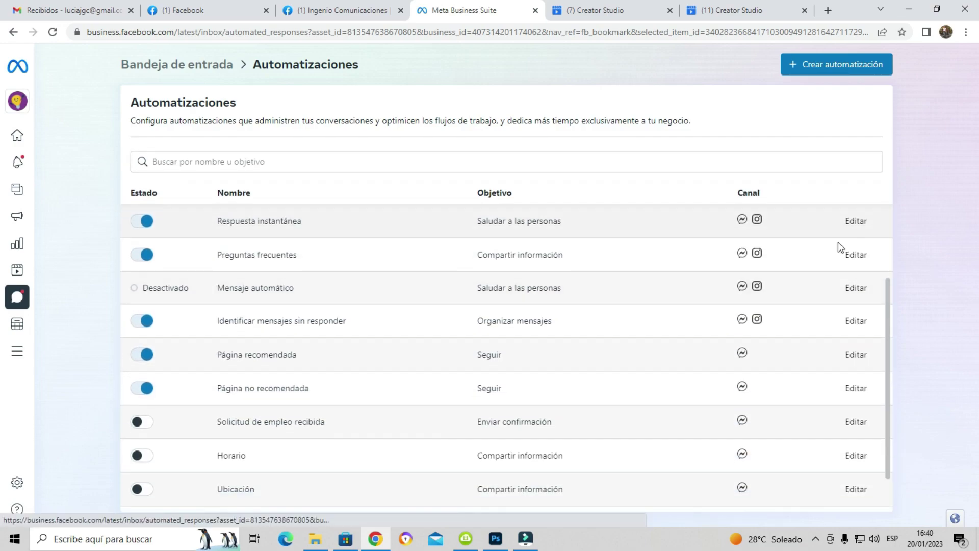
scroll(592, 387, "down", 1)
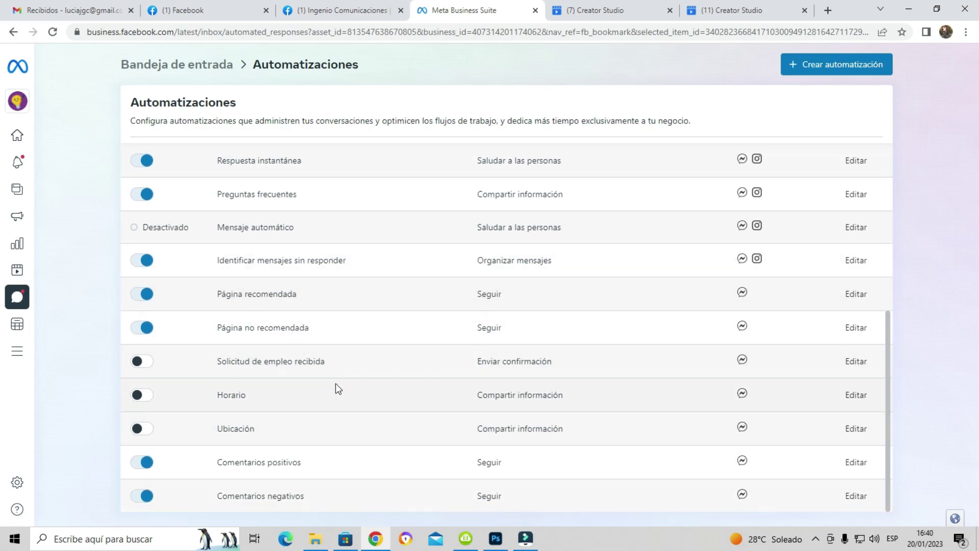
scroll(306, 367, "up", 2)
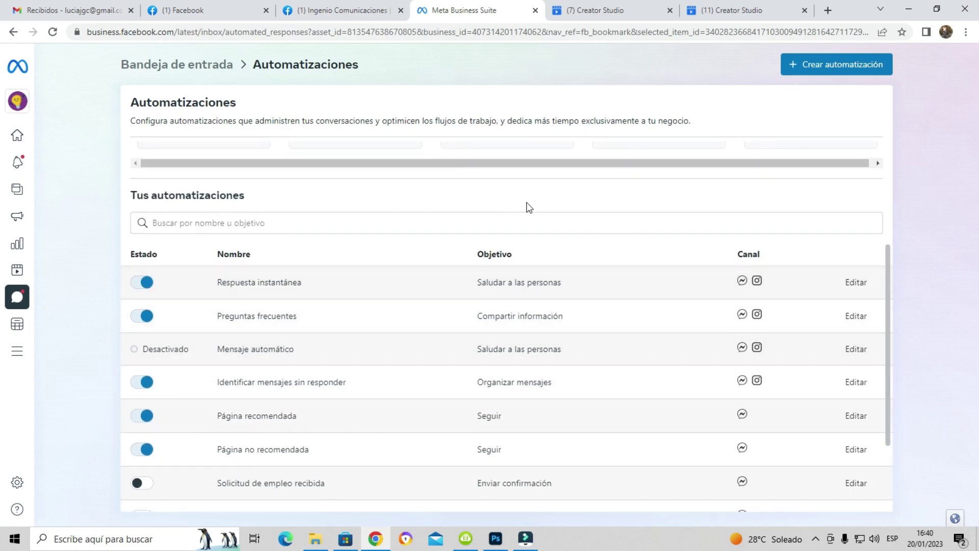
Step: Start creating an automation and browse all the available templates grouped by objective
left_click(816, 72)
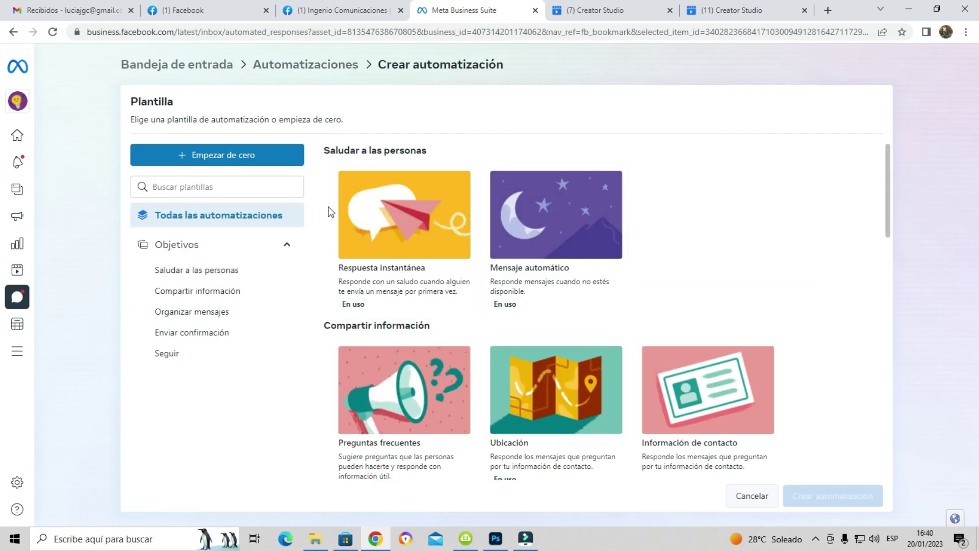
scroll(704, 243, "down", 7)
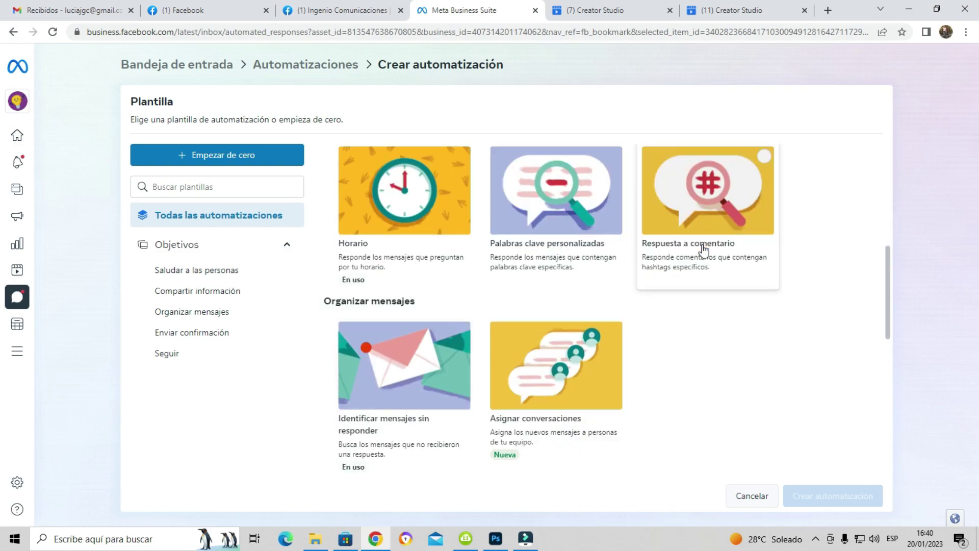
scroll(704, 250, "down", 10)
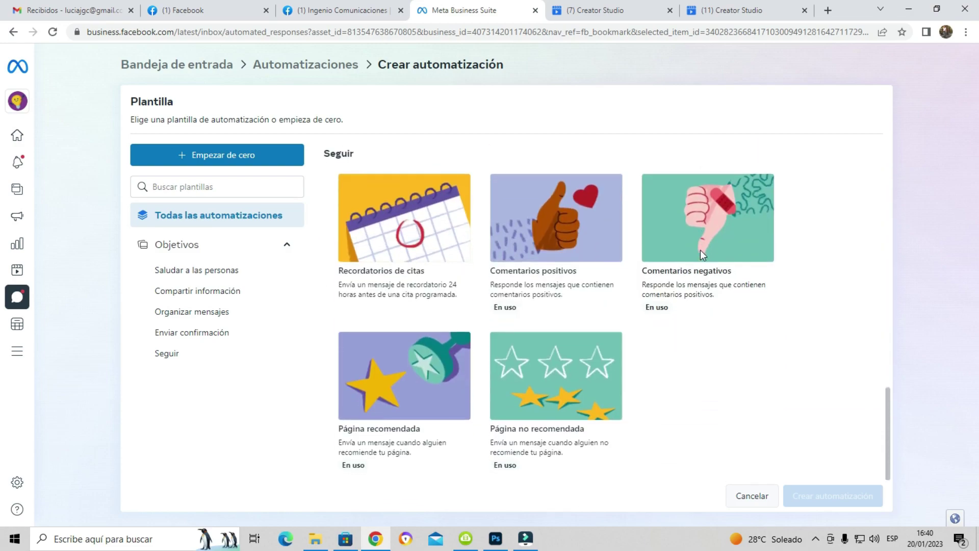
scroll(702, 254, "up", 10)
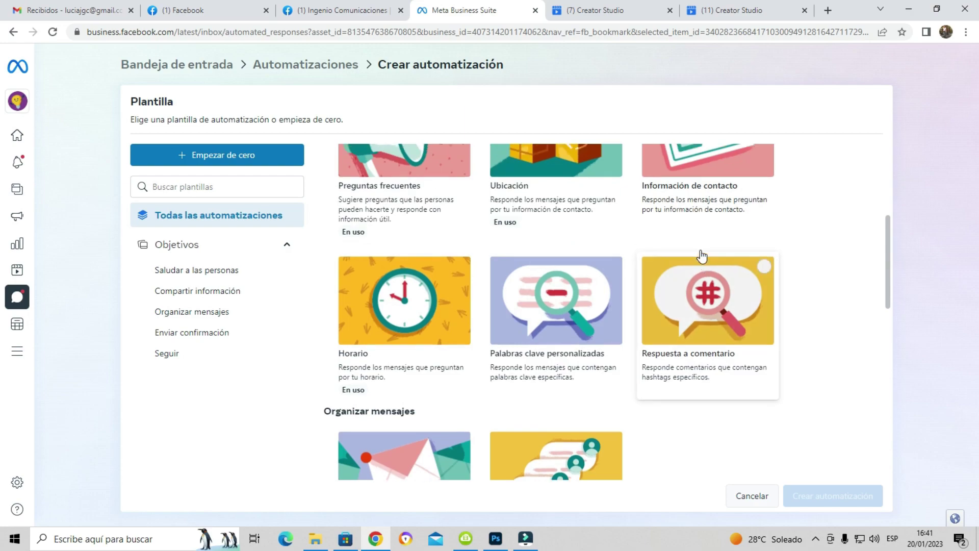
scroll(702, 253, "up", 5)
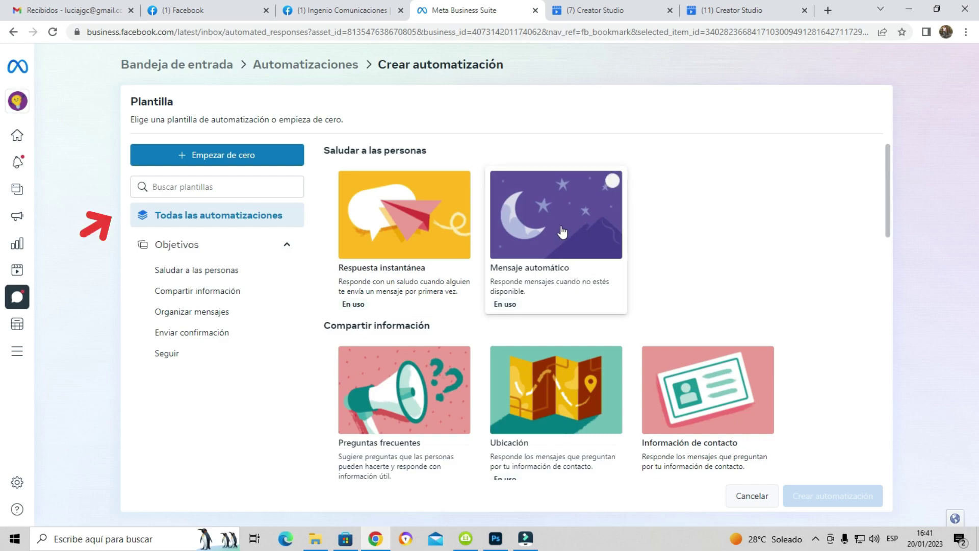
scroll(561, 230, "down", 3)
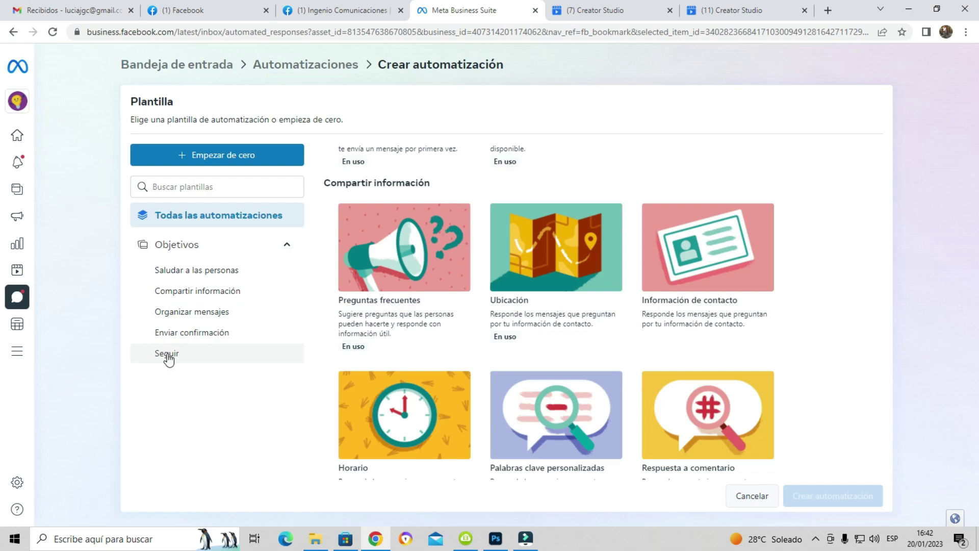
Step: Select the Preguntas frecuentes template and open its automation for editing
left_click(224, 185)
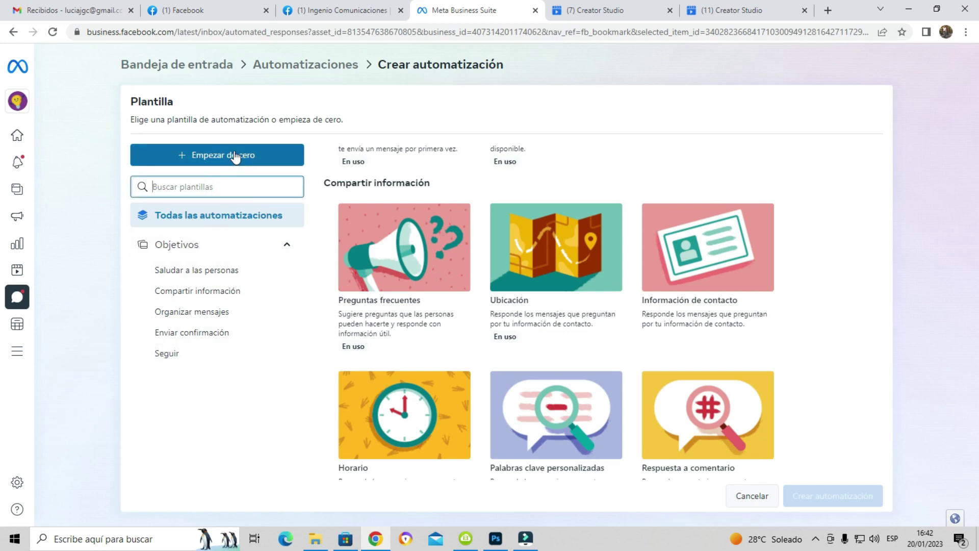
left_click(362, 303)
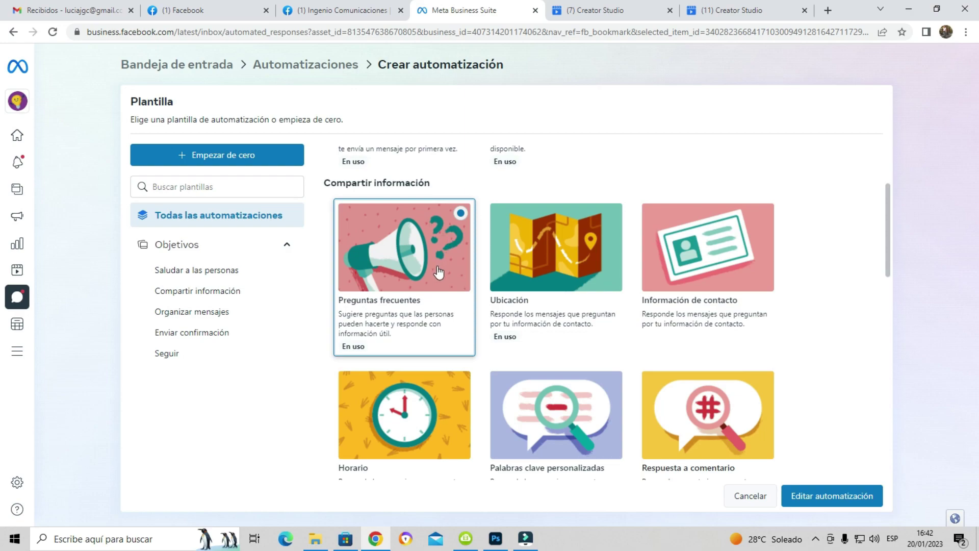
left_click(828, 500)
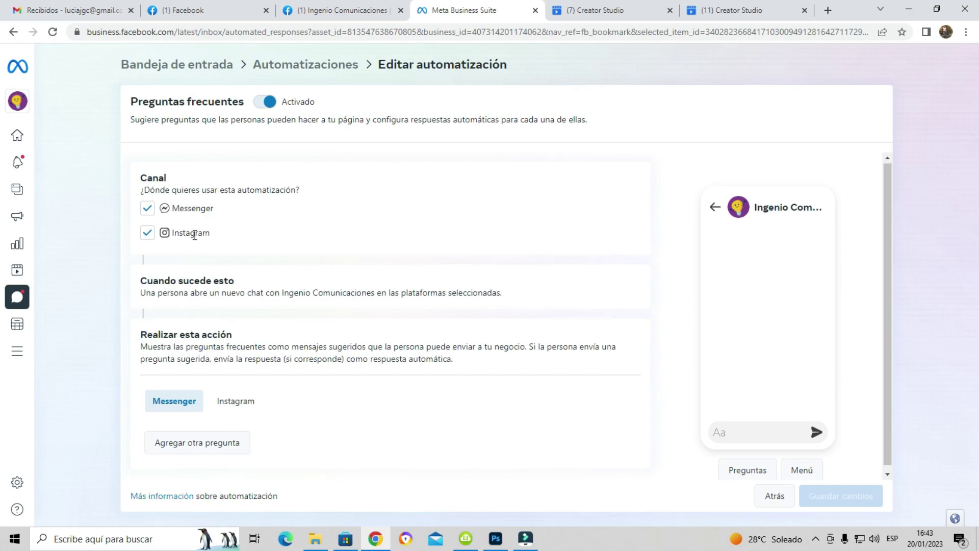
Step: Review the Preguntas frecuentes action description and compare the questions set for Messenger and Instagram
scroll(196, 233, "down", 1)
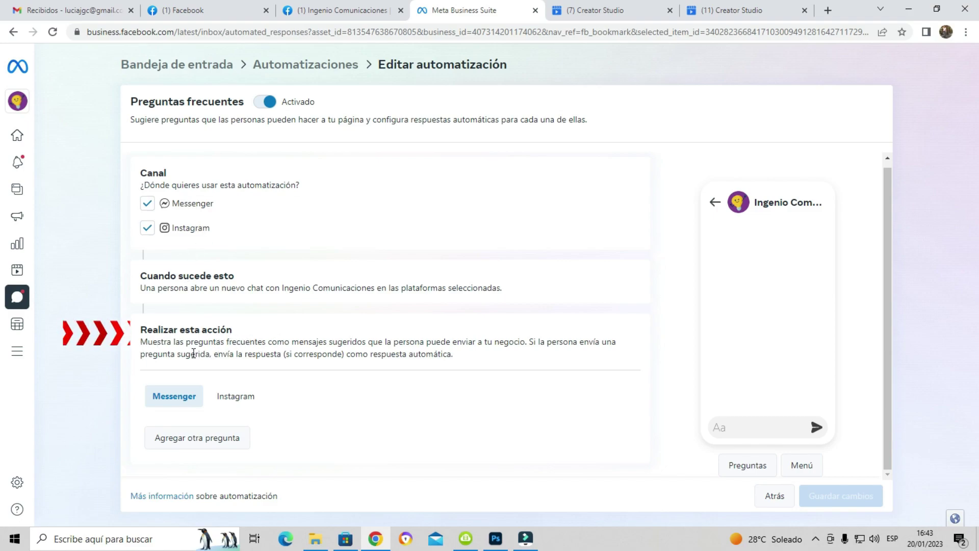
left_click_drag(200, 343, 452, 354)
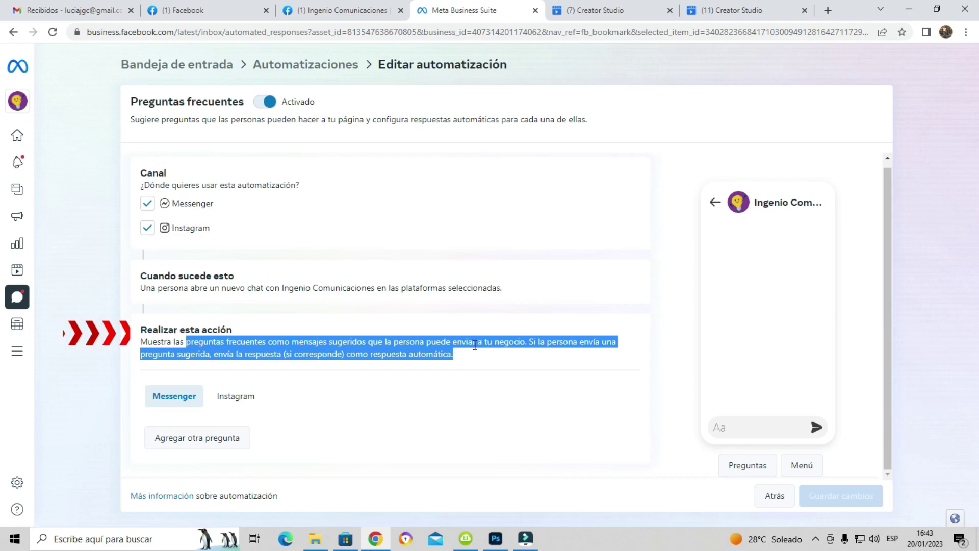
left_click(472, 341)
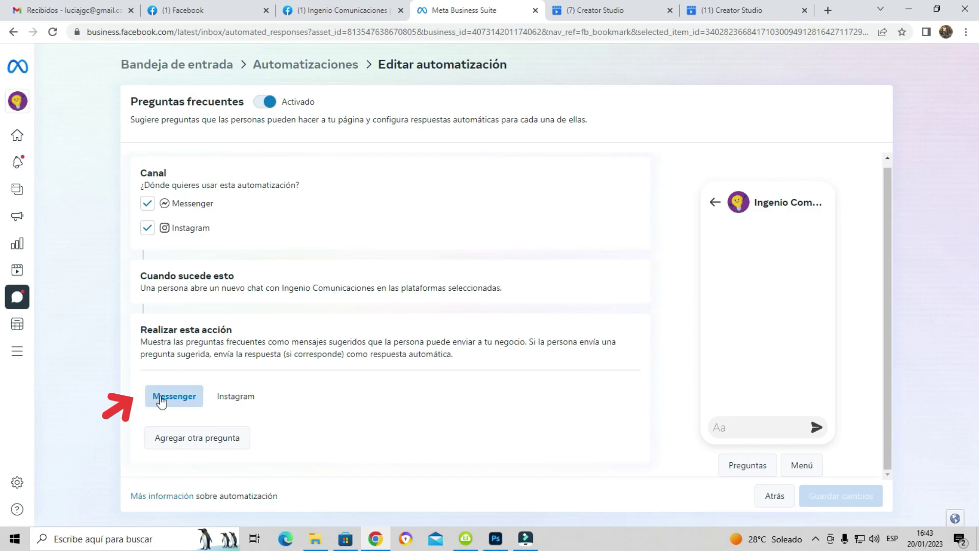
left_click(235, 397)
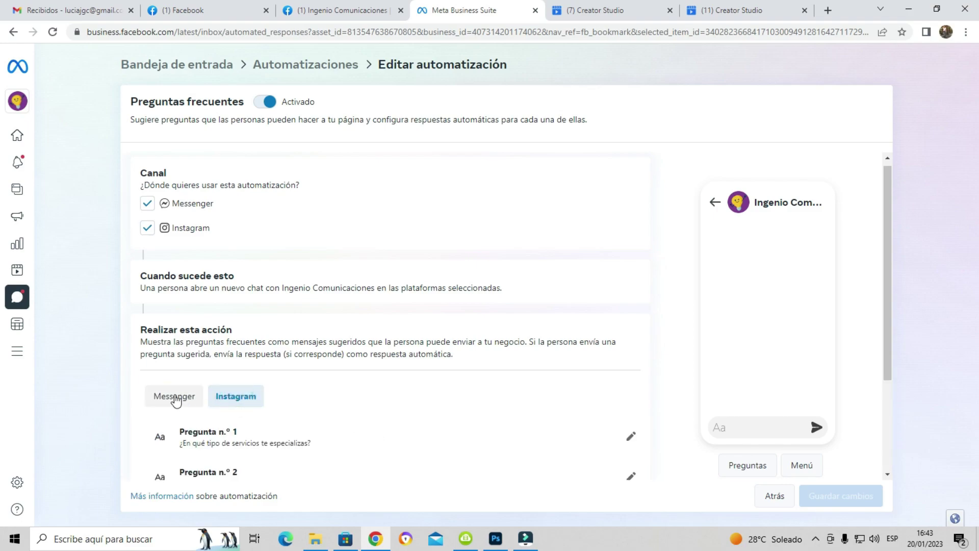
left_click(175, 398)
left_click(236, 398)
Step: Review the Messenger question "¿Ofreces consultas virtuales?" and its menu option, and switch to the Facebook page's Messenger chat in the other browser
scroll(155, 393, "down", 3)
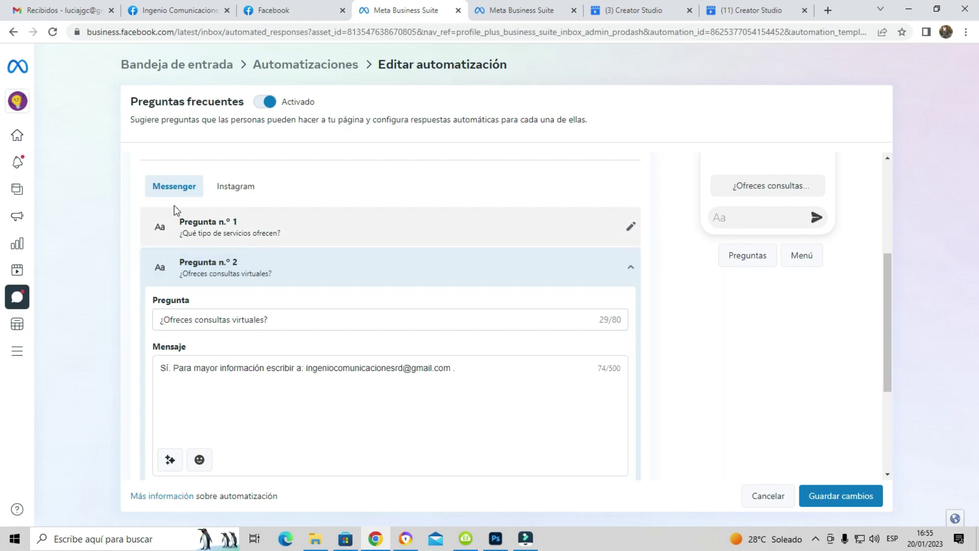
scroll(153, 284, "down", 3)
scroll(153, 284, "down", 1)
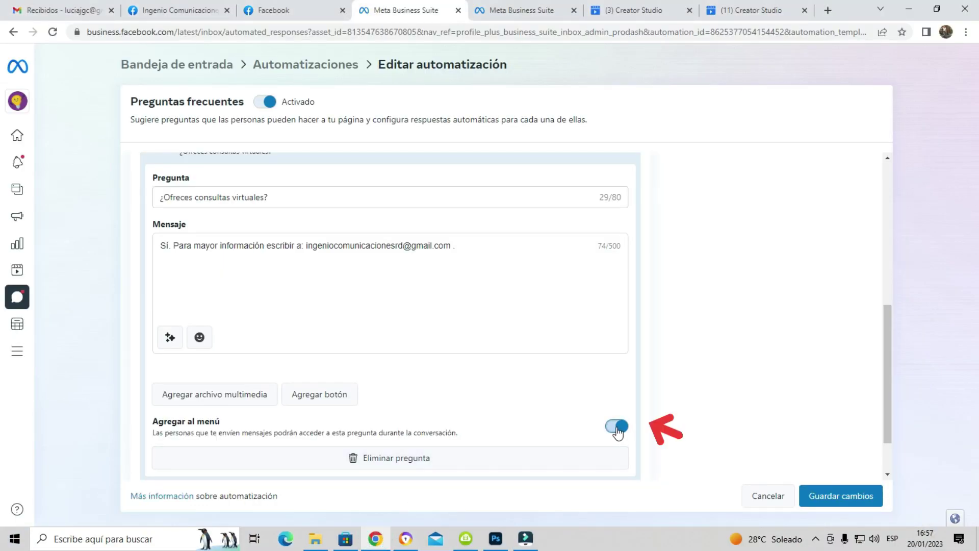
left_click(406, 539)
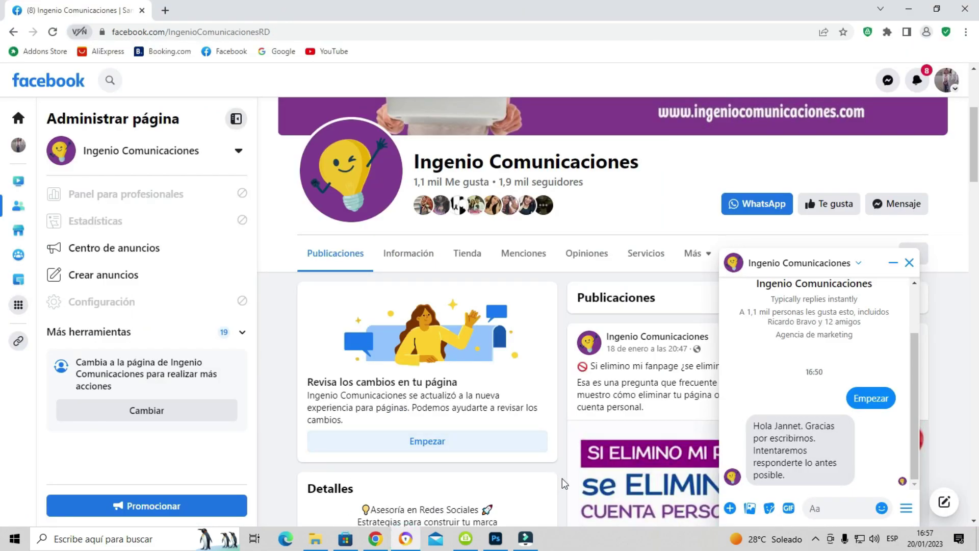
left_click(821, 510)
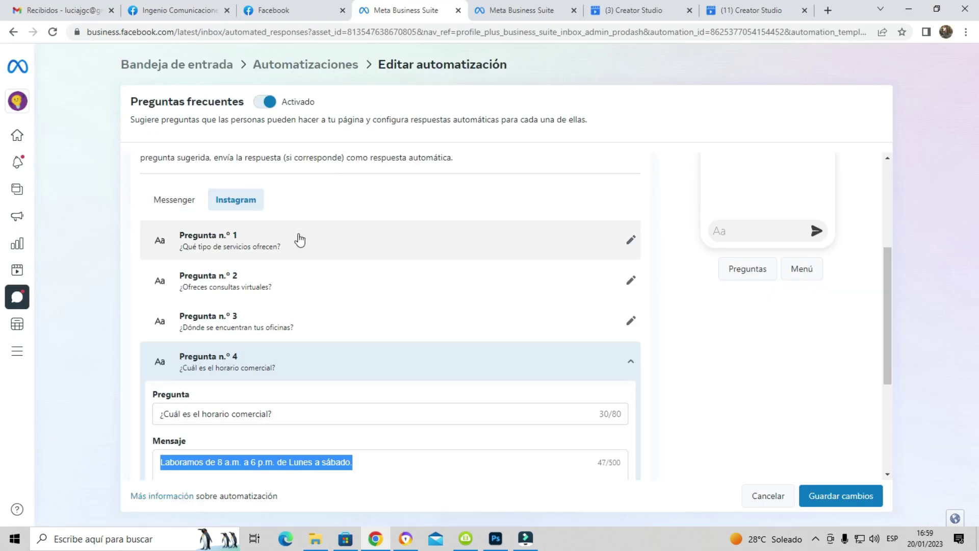
Step: Examine the Instagram question "¿Cuál es el horario comercial?" and its available options, and switch back to the Messenger questions
scroll(136, 371, "down", 4)
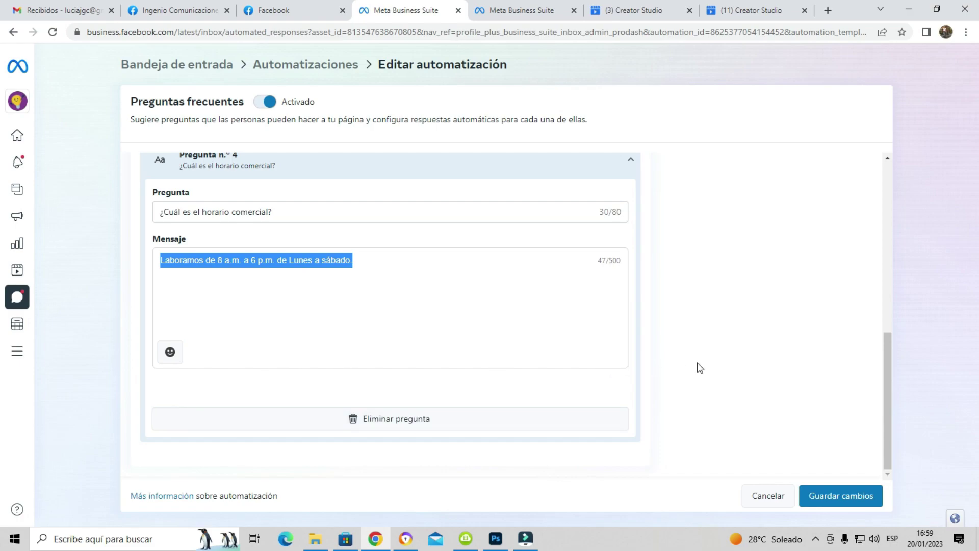
scroll(683, 369, "up", 1)
scroll(681, 357, "up", 5)
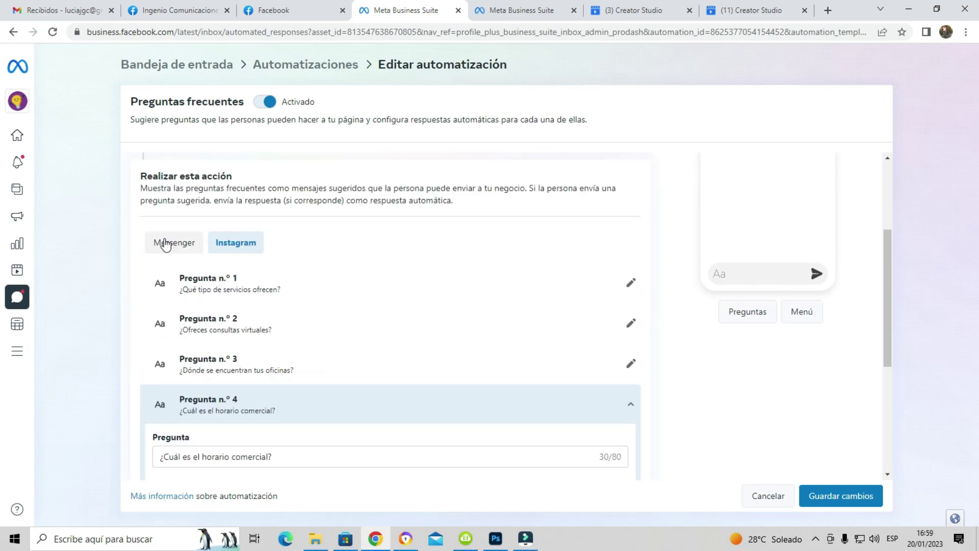
left_click(174, 244)
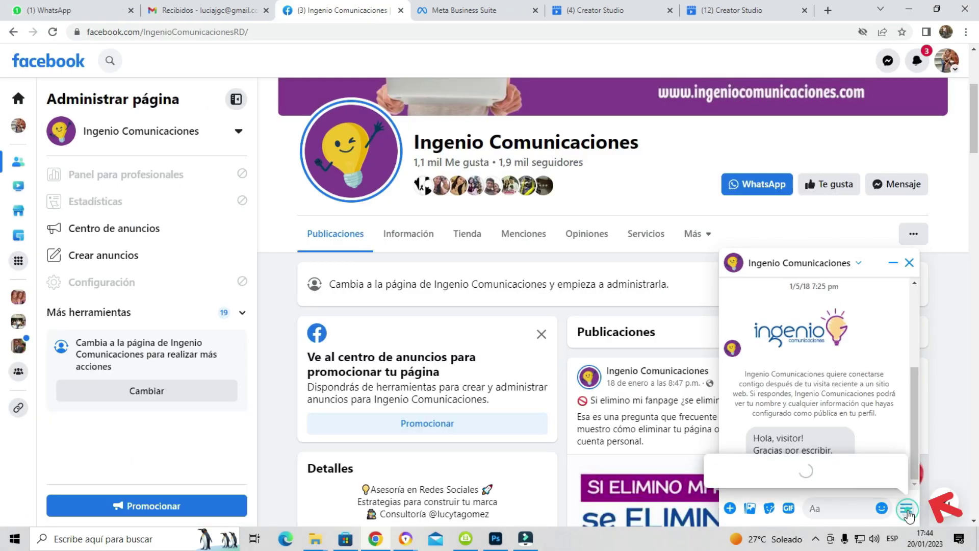
Step: Open the question menu in the Facebook page's Messenger chat and save the changes to the Preguntas frecuentes automation
left_click(907, 510)
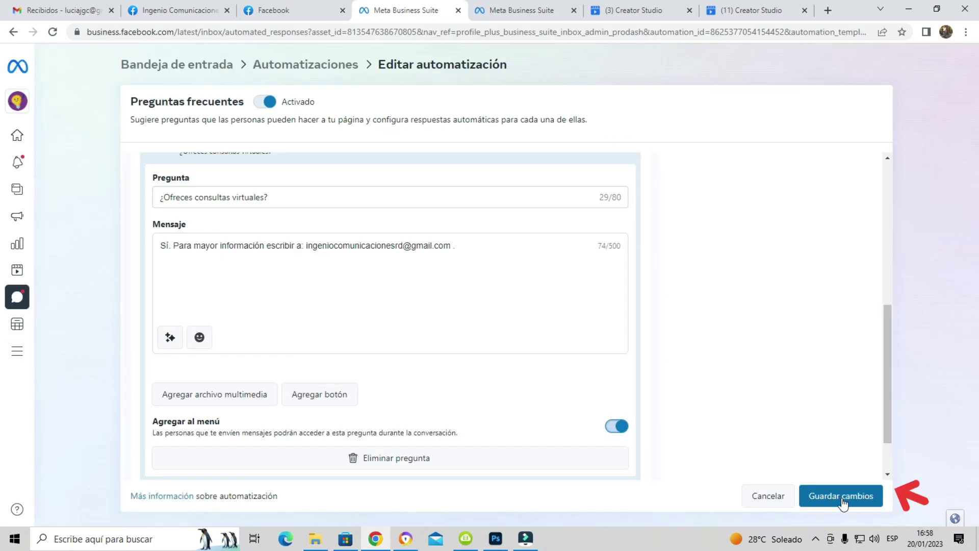
left_click(843, 498)
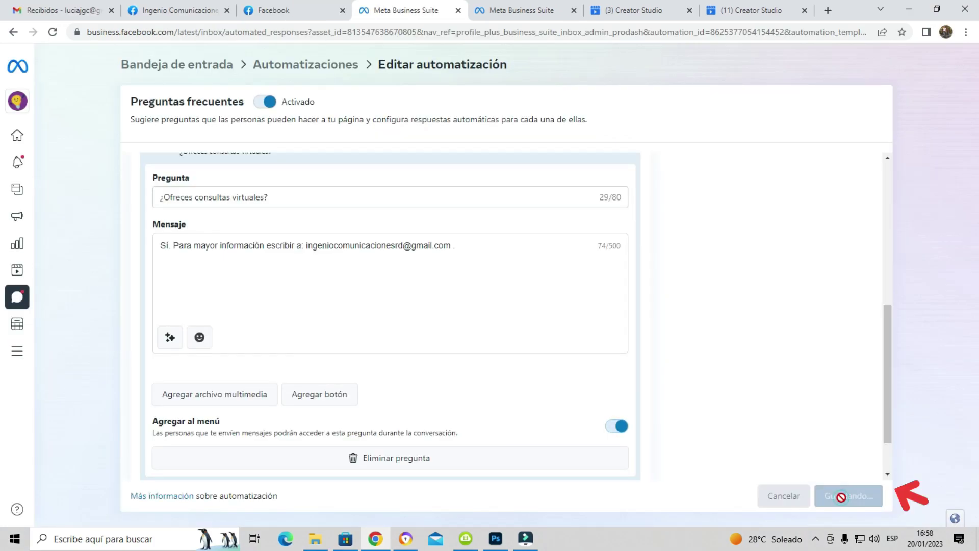